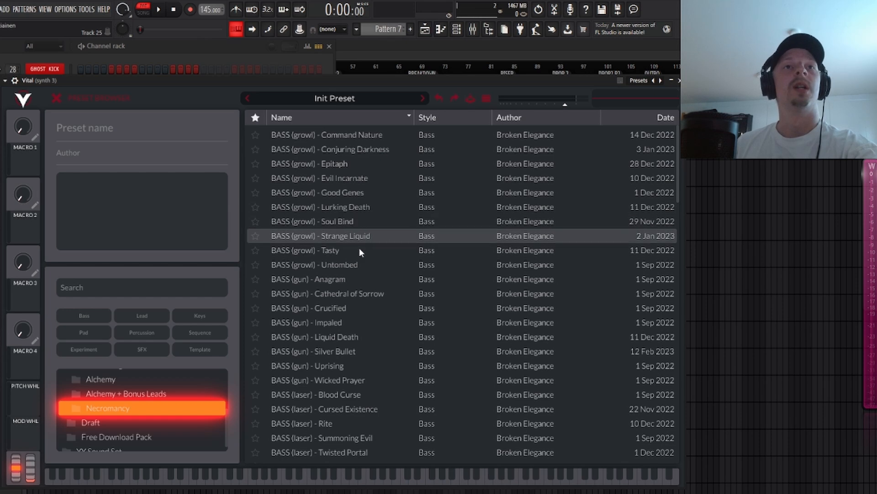
- Browse the Necromancy presets in name order and load BASS (pluck) - Fundamental Understanding to show its synth settings
{"action": "left_click", "coordinate": [329, 121]}
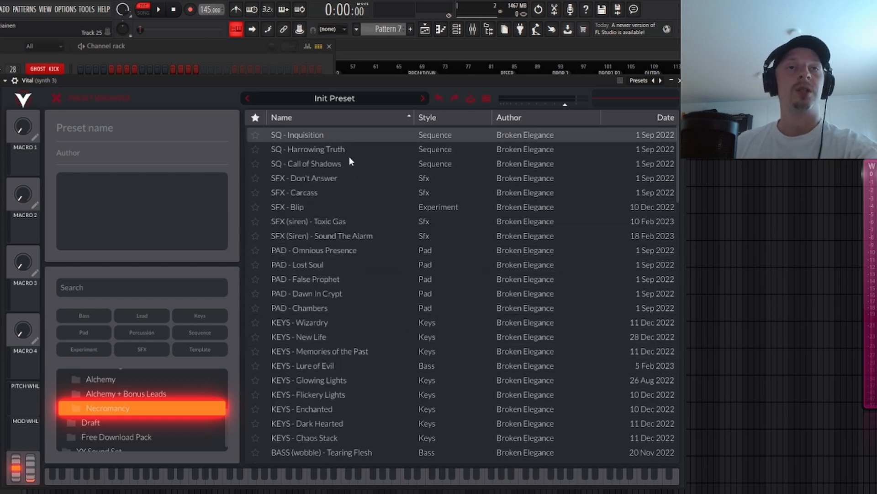
{"action": "left_click", "coordinate": [335, 124]}
{"action": "scroll", "coordinate": [349, 194], "scroll_direction": "down", "scroll_amount": 15}
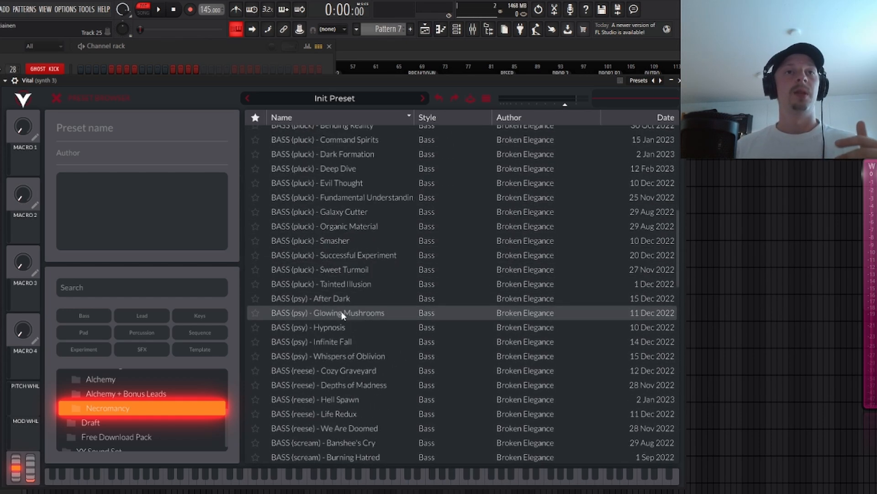
{"action": "scroll", "coordinate": [361, 315], "scroll_direction": "up", "scroll_amount": 3}
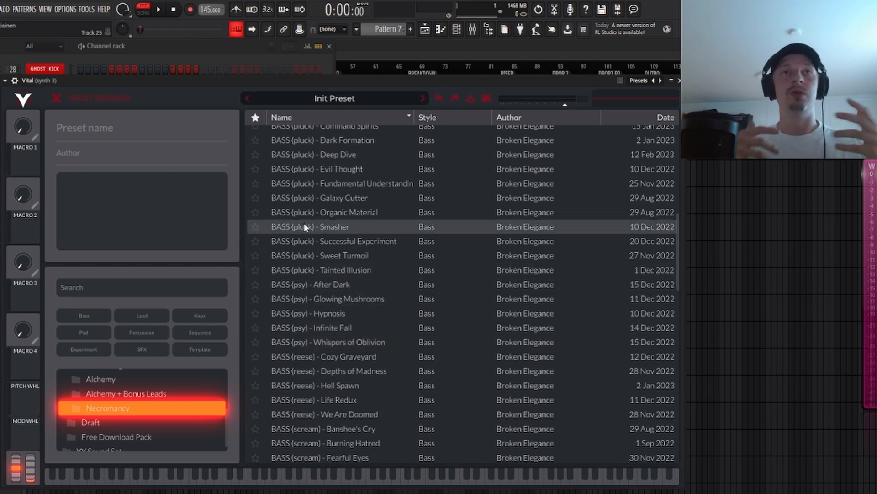
{"action": "scroll", "coordinate": [306, 227], "scroll_direction": "down", "scroll_amount": 2}
{"action": "scroll", "coordinate": [338, 283], "scroll_direction": "up", "scroll_amount": 7}
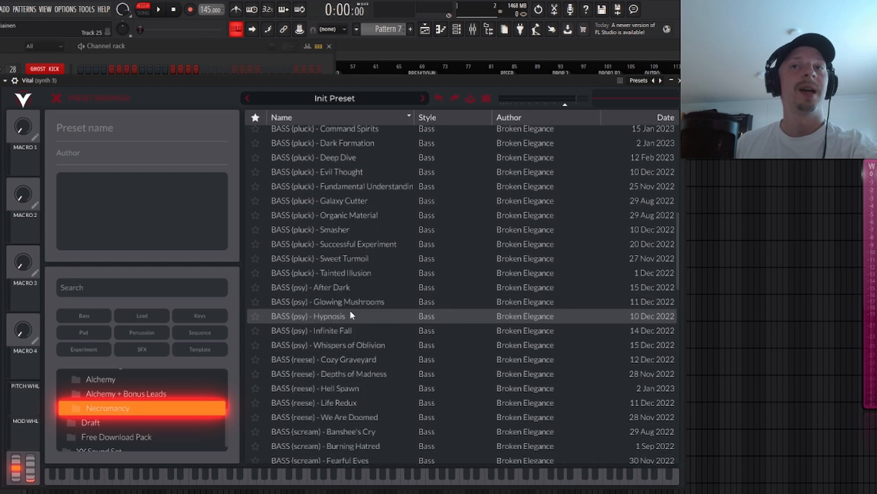
{"action": "scroll", "coordinate": [361, 315], "scroll_direction": "up", "scroll_amount": 2}
{"action": "scroll", "coordinate": [364, 320], "scroll_direction": "up", "scroll_amount": 2}
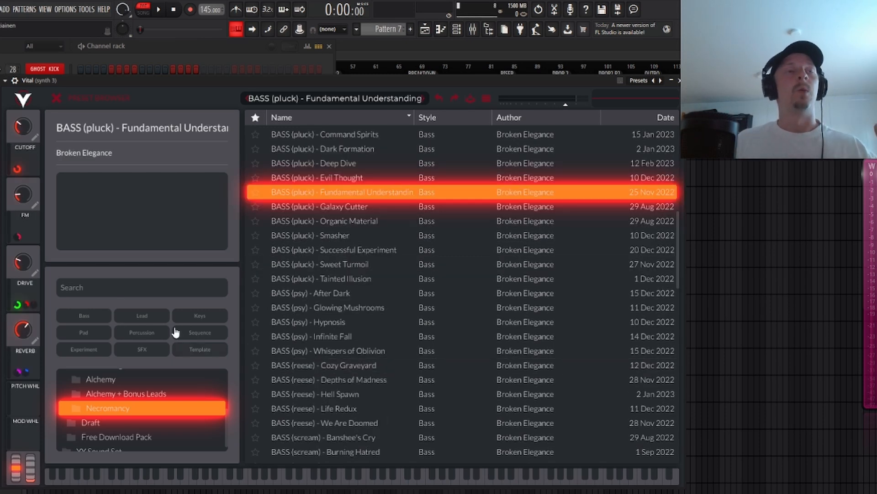
{"action": "left_click", "coordinate": [57, 98]}
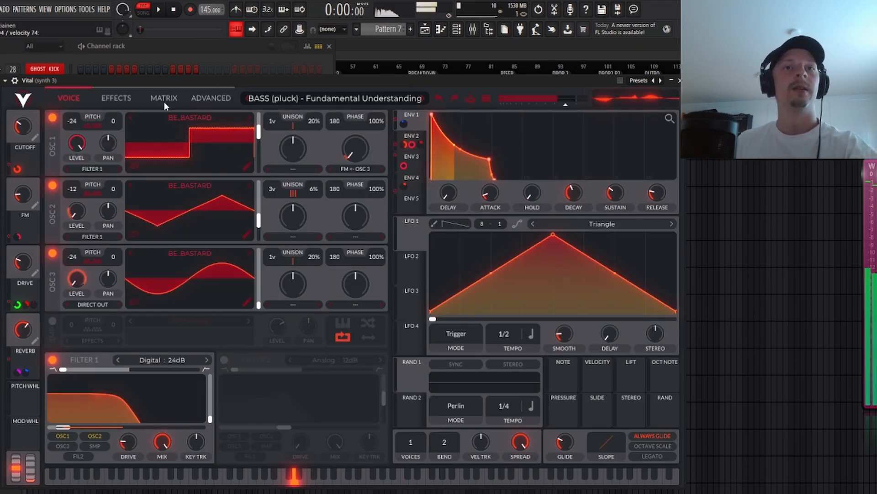
- Audition the Abstract Creation, Tormented and Gnawing Feeling bass presets, and load BASS (sustain) - Lightning Bolt to show its synth settings
{"action": "left_click", "coordinate": [274, 98]}
{"action": "scroll", "coordinate": [390, 310], "scroll_direction": "down", "scroll_amount": 5}
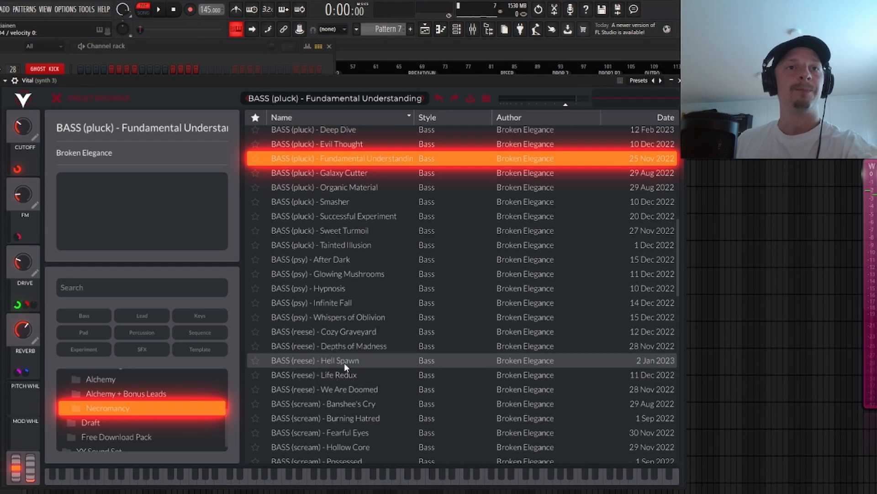
{"action": "scroll", "coordinate": [339, 312], "scroll_direction": "down", "scroll_amount": 4}
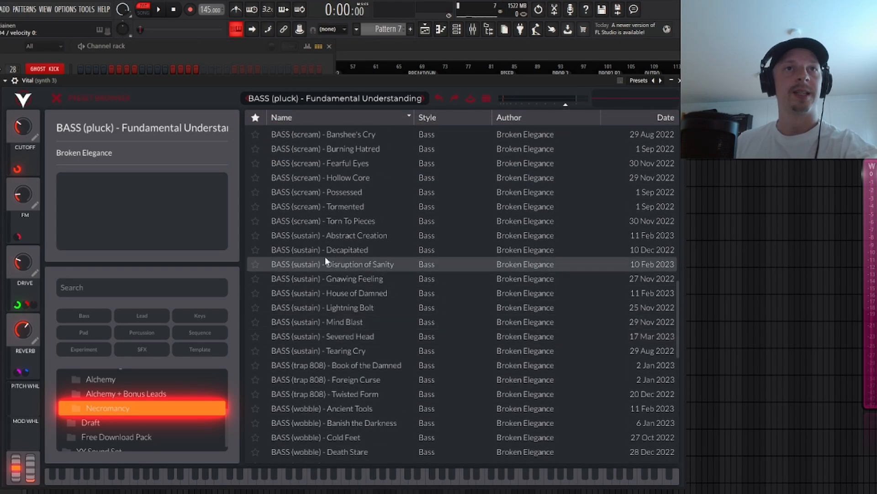
{"action": "left_click", "coordinate": [324, 239]}
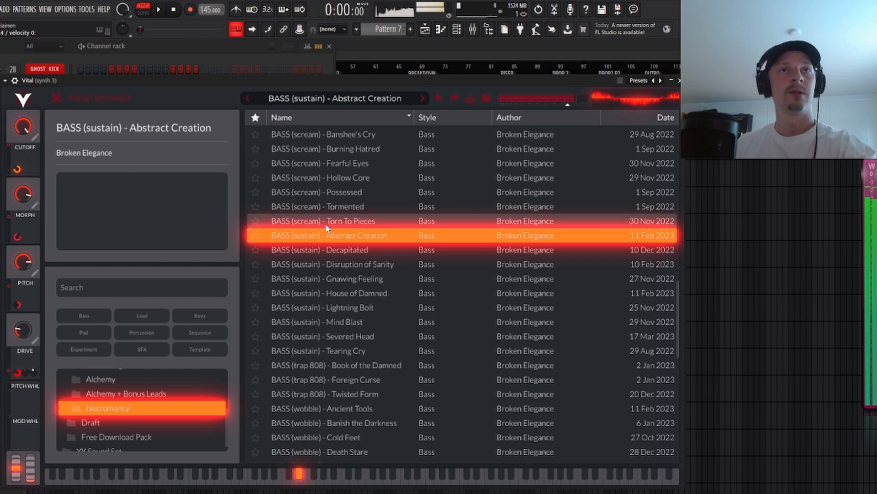
{"action": "left_click", "coordinate": [327, 206]}
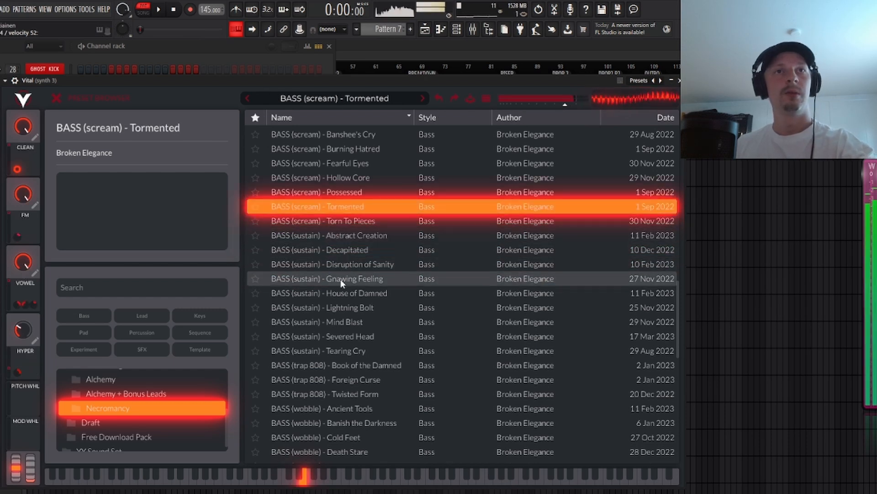
{"action": "left_click", "coordinate": [341, 281]}
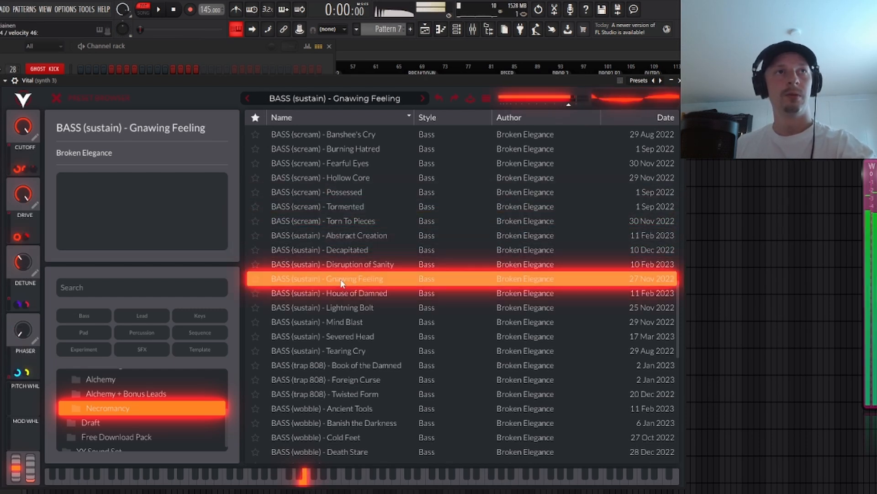
{"action": "left_click", "coordinate": [333, 308]}
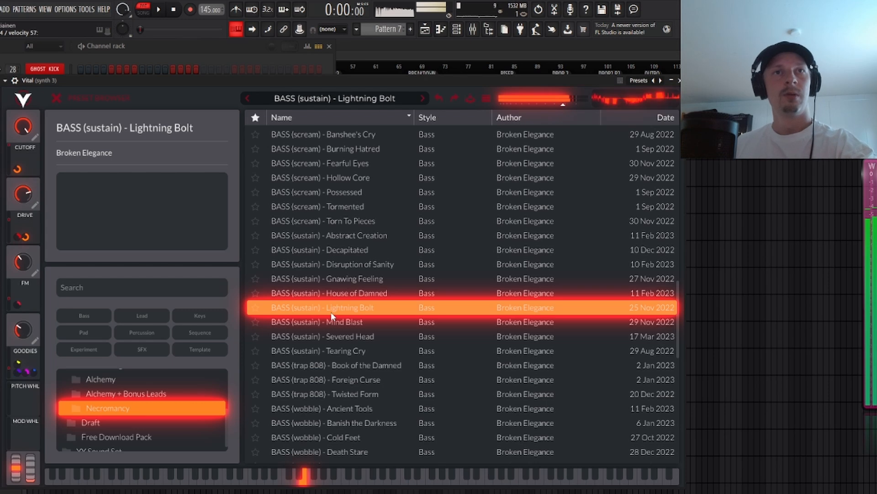
{"action": "left_click", "coordinate": [56, 98]}
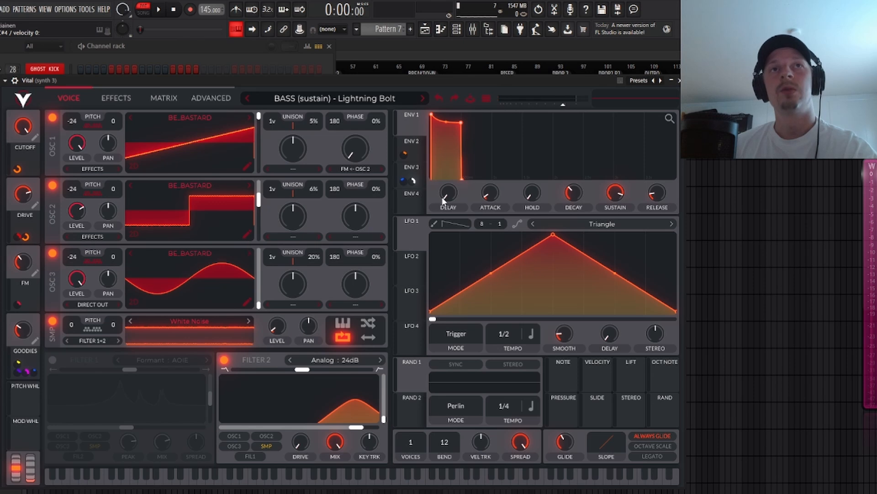
- Sweep the Lightning Bolt preset's Drive macro between minimum and high, leaving it at minimum, and raise the FM macro close to maximum
{"action": "mouse_move", "coordinate": [23, 124]}
{"action": "left_mouse_down"}
{"action": "mouse_move", "coordinate": [19, 167]}
{"action": "mouse_move", "coordinate": [31, 112]}
{"action": "left_mouse_up"}
{"action": "left_click_drag", "start_coordinate": [24, 193], "coordinate": [18, 246]}
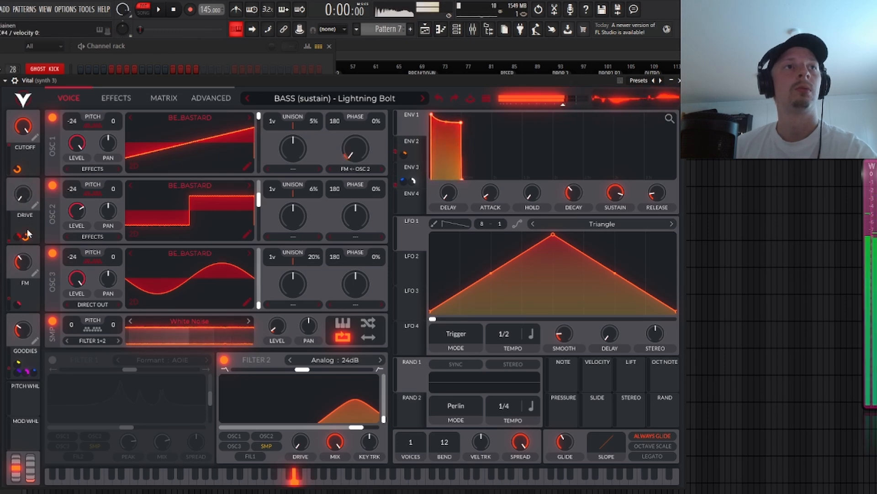
{"action": "left_click_drag", "start_coordinate": [27, 195], "coordinate": [34, 131]}
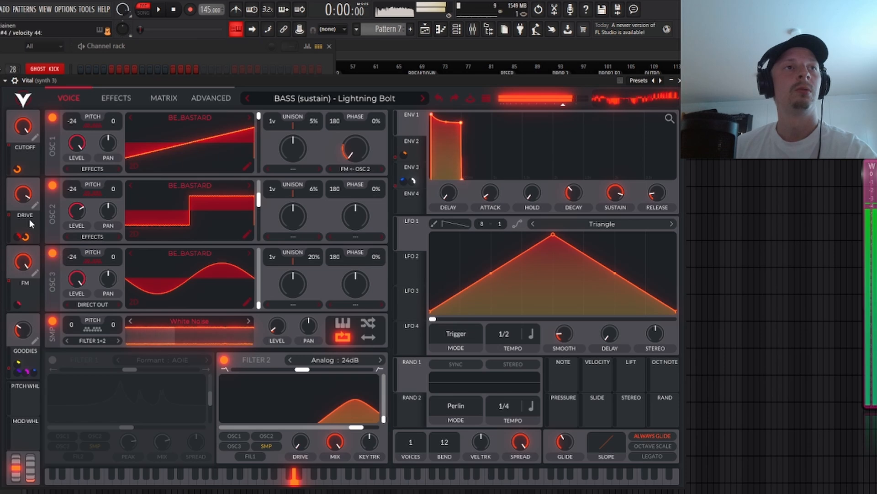
{"action": "left_click_drag", "start_coordinate": [23, 266], "coordinate": [31, 207]}
{"action": "left_click_drag", "start_coordinate": [22, 198], "coordinate": [20, 287]}
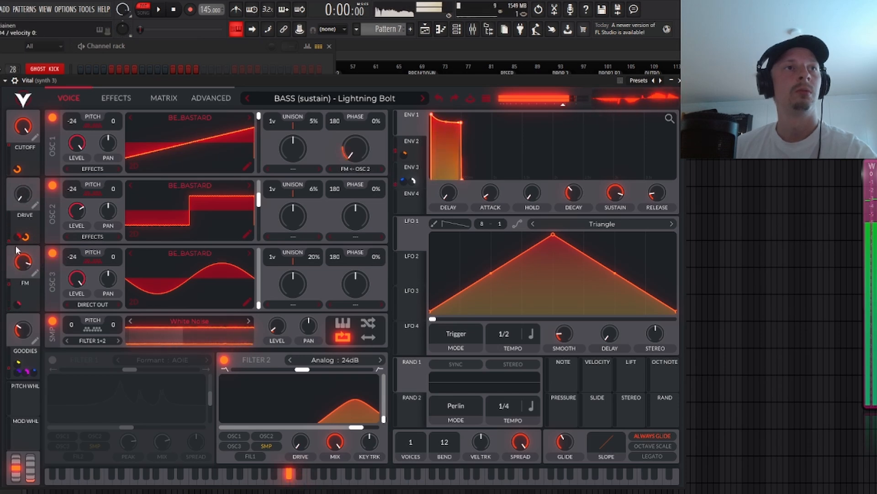
- Raise the Lightning Bolt preset's Goodies macro and vary its Cutoff and Drive macros, leaving Cutoff high and Drive low
{"action": "left_click_drag", "start_coordinate": [20, 124], "coordinate": [19, 160]}
{"action": "left_click_drag", "start_coordinate": [22, 331], "coordinate": [32, 299]}
{"action": "left_click_drag", "start_coordinate": [23, 196], "coordinate": [30, 158]}
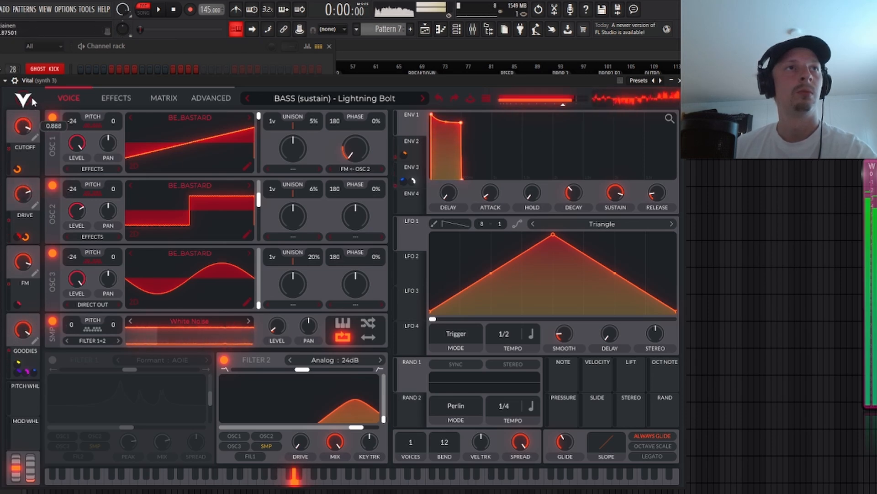
{"action": "left_click_drag", "start_coordinate": [20, 196], "coordinate": [20, 229]}
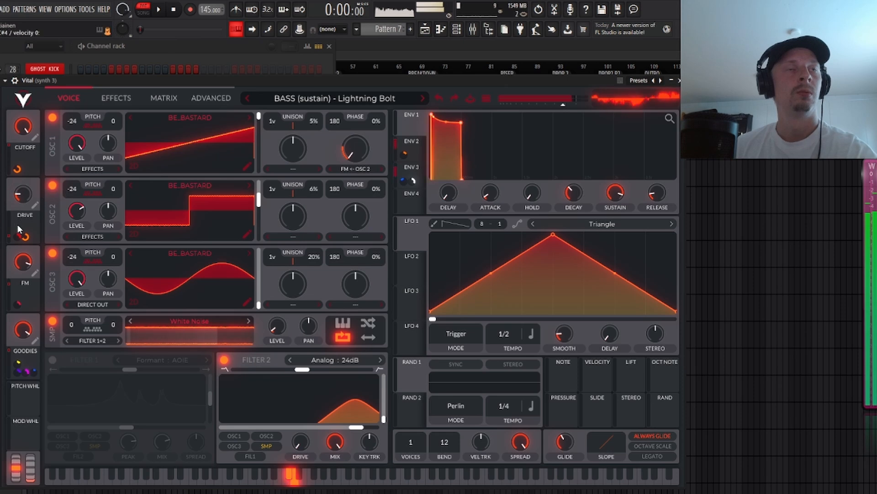
{"action": "mouse_move", "coordinate": [26, 270]}
{"action": "left_mouse_down"}
{"action": "mouse_move", "coordinate": [20, 315]}
{"action": "mouse_move", "coordinate": [14, 273]}
{"action": "left_mouse_up"}
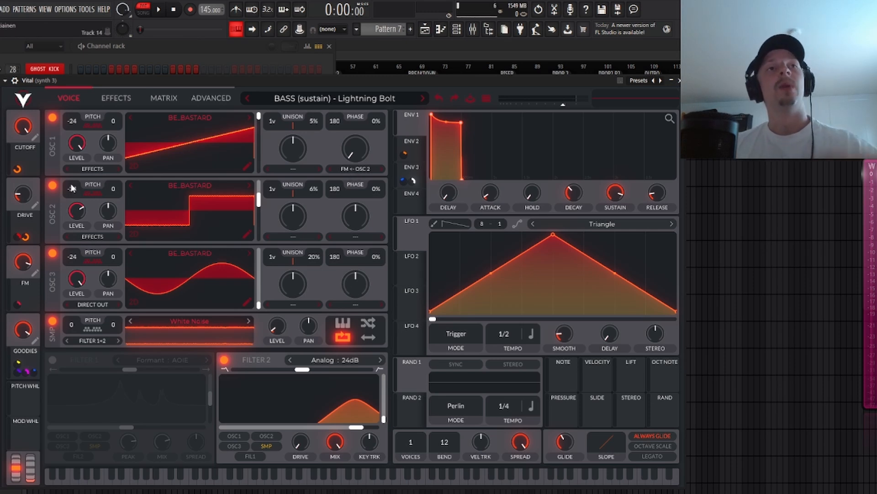
- Lower the Lightning Bolt preset's Cutoff macro in two stages to a low setting
{"action": "mouse_move", "coordinate": [23, 129]}
{"action": "left_click_drag", "start_coordinate": [23, 129], "coordinate": [18, 145]}
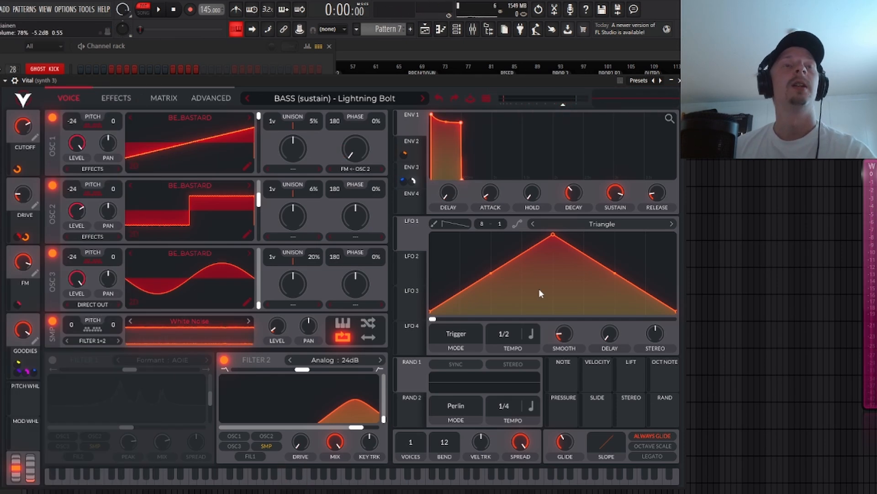
{"action": "left_click_drag", "start_coordinate": [21, 126], "coordinate": [20, 156]}
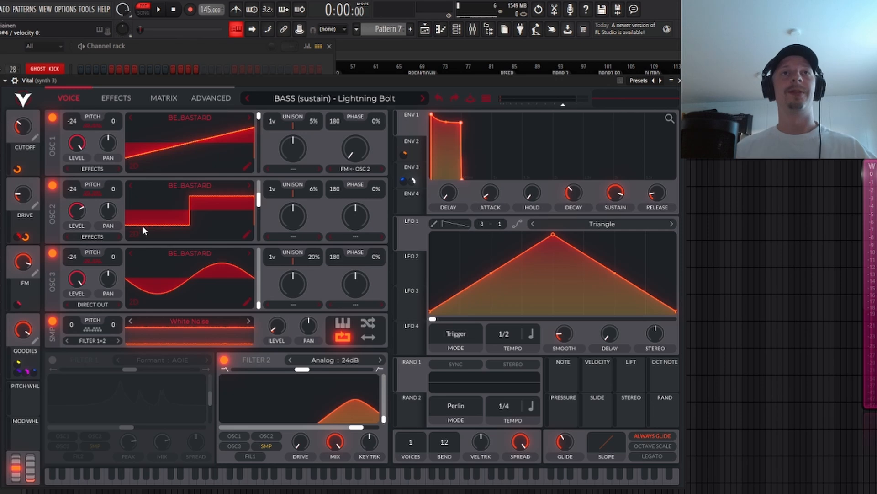
- Audition Evil Thought, Deep Dive, Dark Formation, Command Spirits and Smasher, and load the BASS (pluck) - Galaxy Cutter preset
{"action": "left_click", "coordinate": [365, 98]}
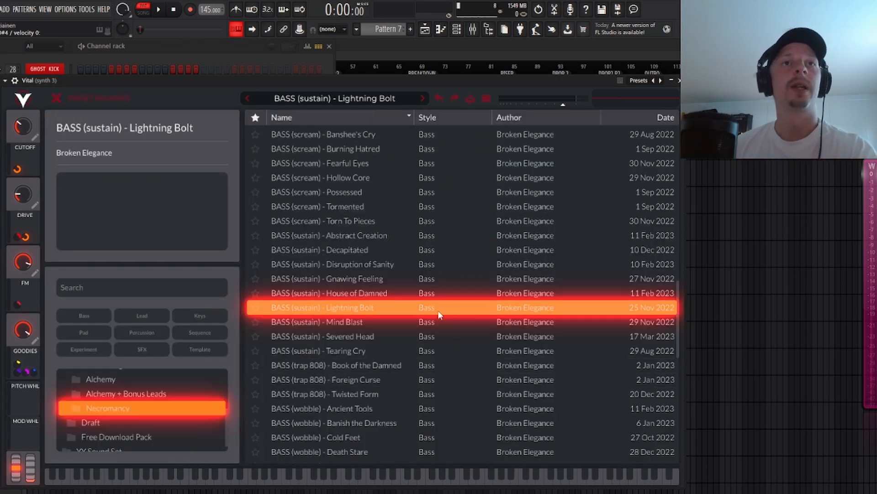
{"action": "scroll", "coordinate": [397, 287], "scroll_direction": "up", "scroll_amount": 3}
{"action": "scroll", "coordinate": [397, 287], "scroll_direction": "up", "scroll_amount": 10}
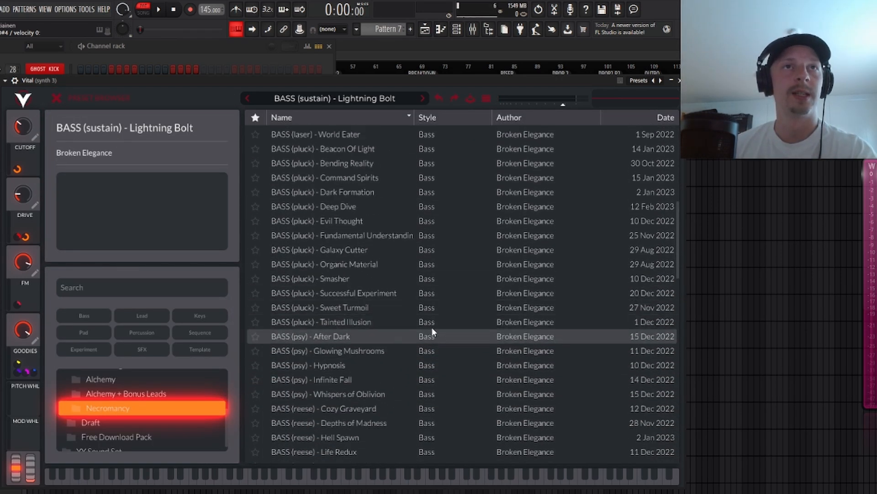
{"action": "left_click", "coordinate": [336, 223]}
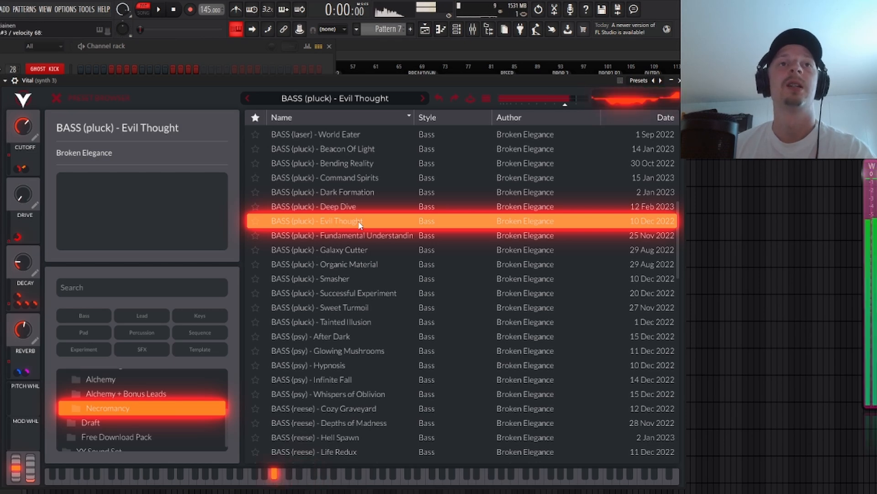
{"action": "key", "text": "Up"}
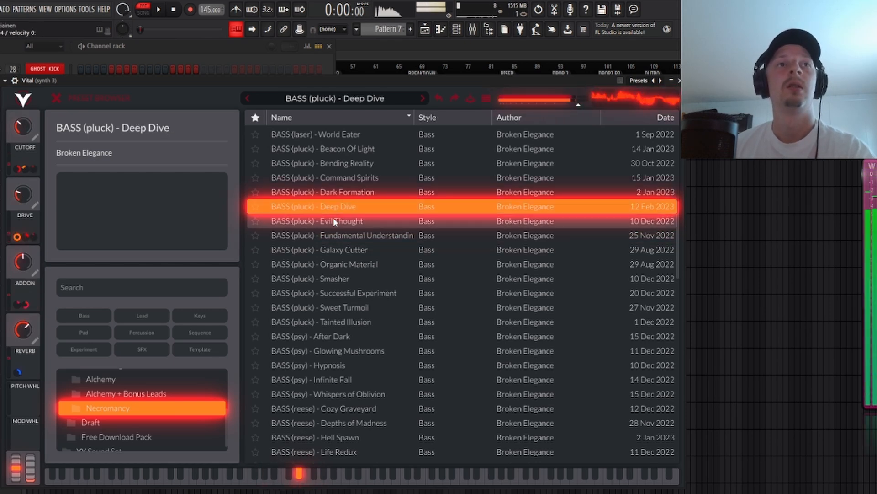
{"action": "left_click", "coordinate": [330, 192]}
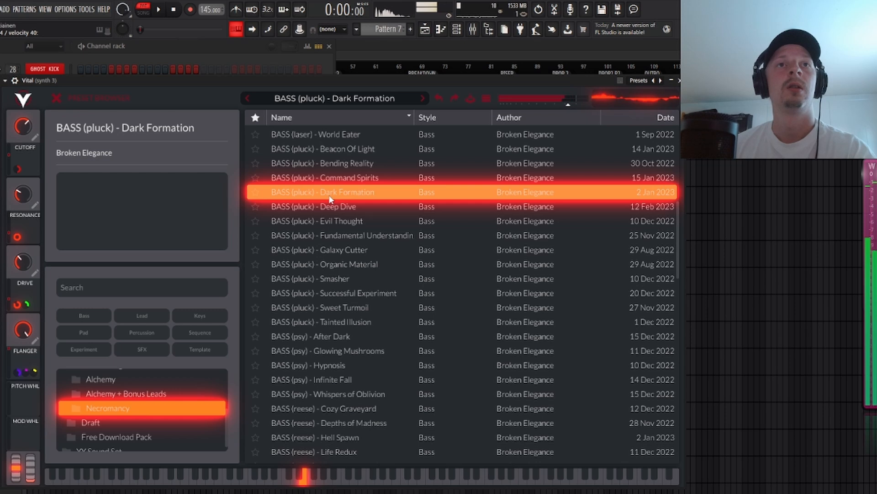
{"action": "key", "text": "Up"}
{"action": "left_click", "coordinate": [354, 278]}
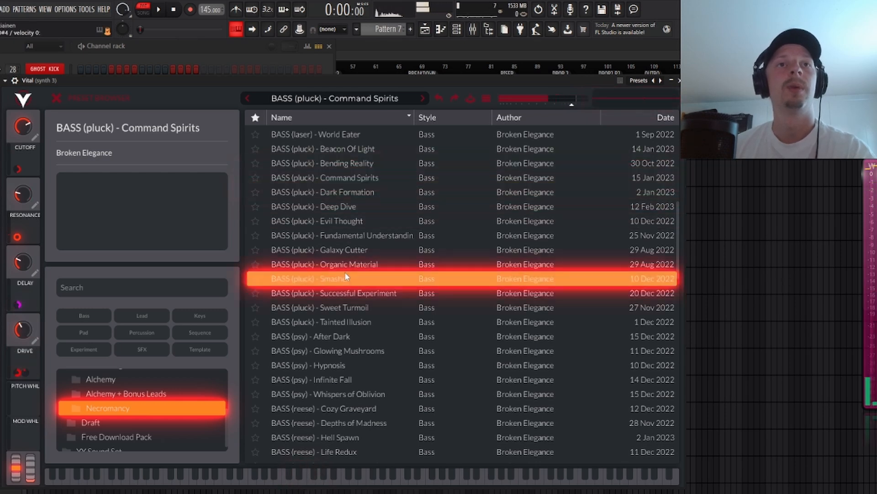
{"action": "left_click", "coordinate": [338, 251]}
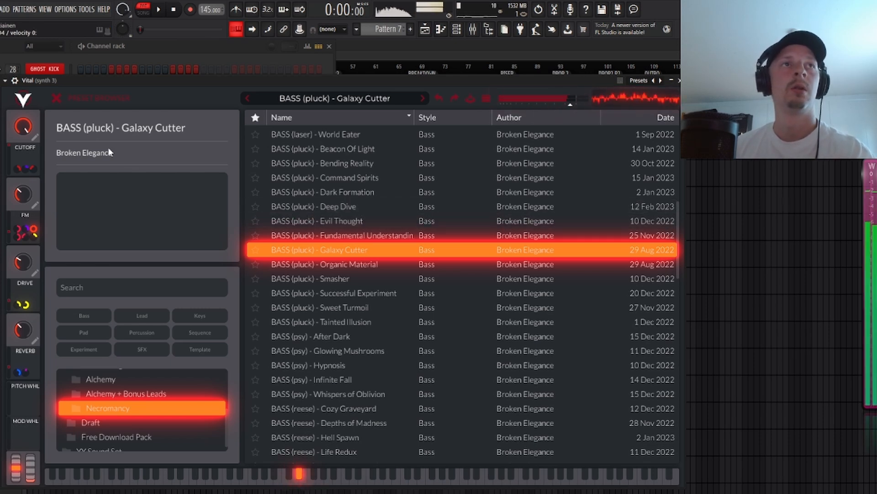
{"action": "left_click", "coordinate": [58, 98]}
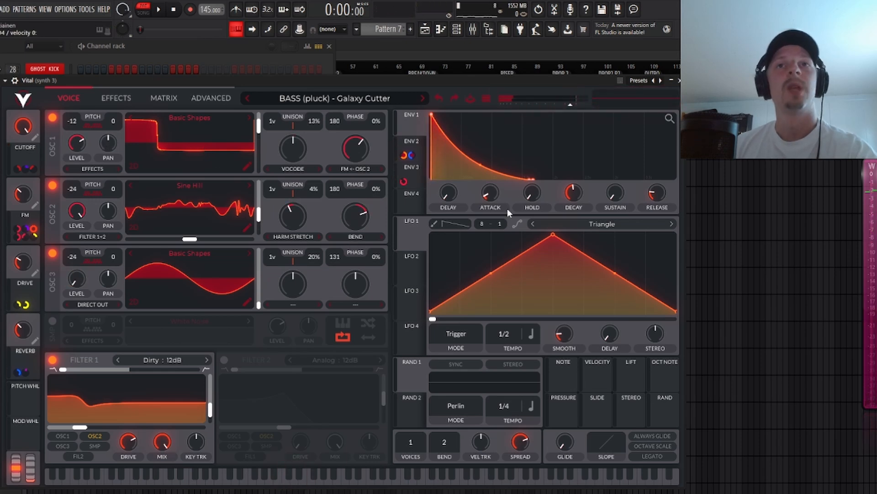
- Turn the Galaxy Cutter pluck into a sustained bass by raising the sustain of envelopes 1, 2 and 3 to maximum
{"action": "left_click_drag", "start_coordinate": [616, 201], "coordinate": [616, 109]}
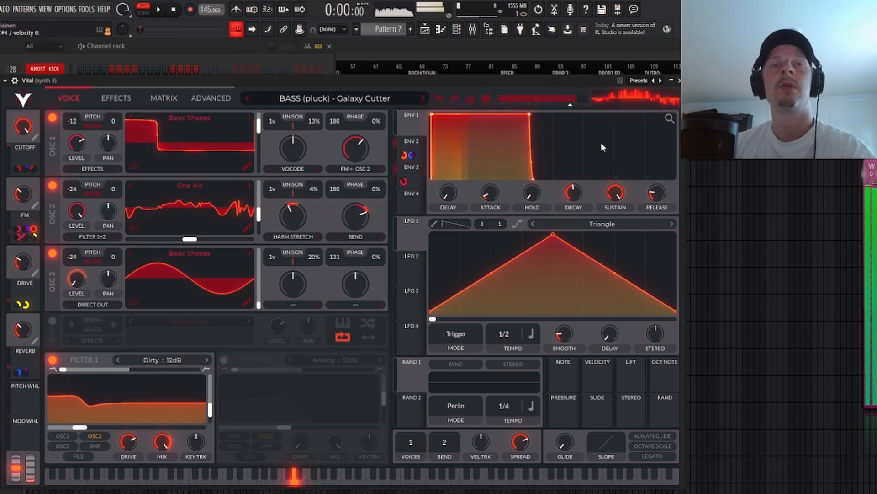
{"action": "left_click", "coordinate": [412, 140]}
{"action": "left_click_drag", "start_coordinate": [615, 191], "coordinate": [630, 135]}
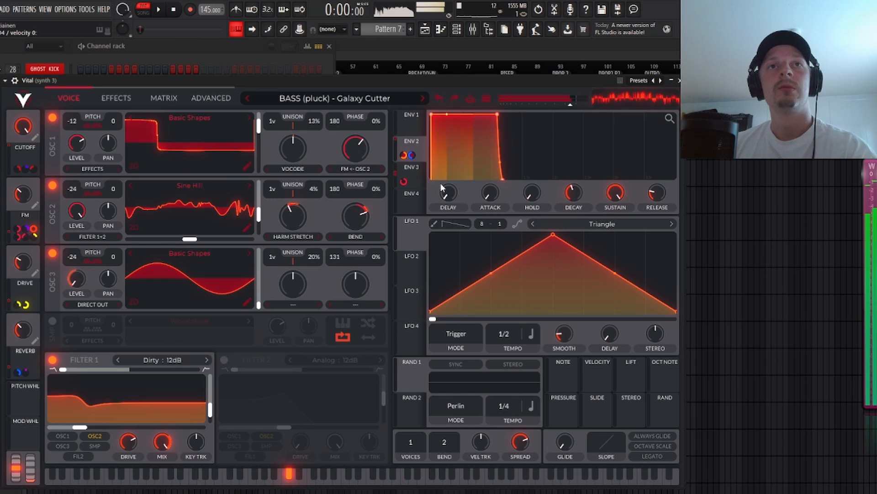
{"action": "left_click", "coordinate": [417, 167]}
{"action": "left_click_drag", "start_coordinate": [603, 194], "coordinate": [640, 133]}
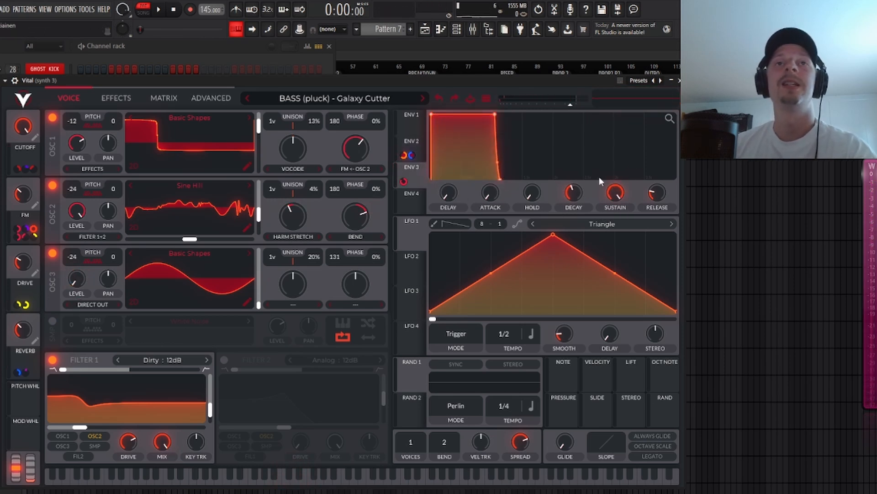
{"action": "left_click", "coordinate": [412, 113]}
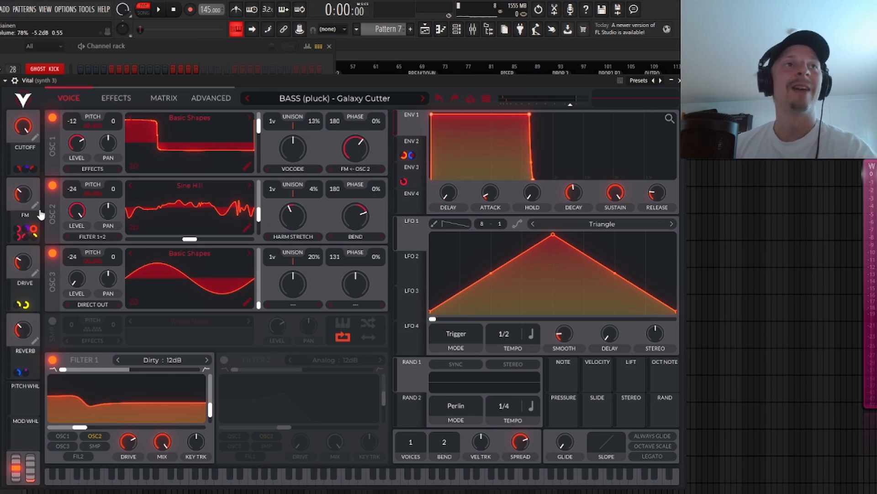
- Sweep the Galaxy Cutter preset's FM macro down to about 0.2 and up close to maximum
{"action": "left_click_drag", "start_coordinate": [24, 199], "coordinate": [18, 219]}
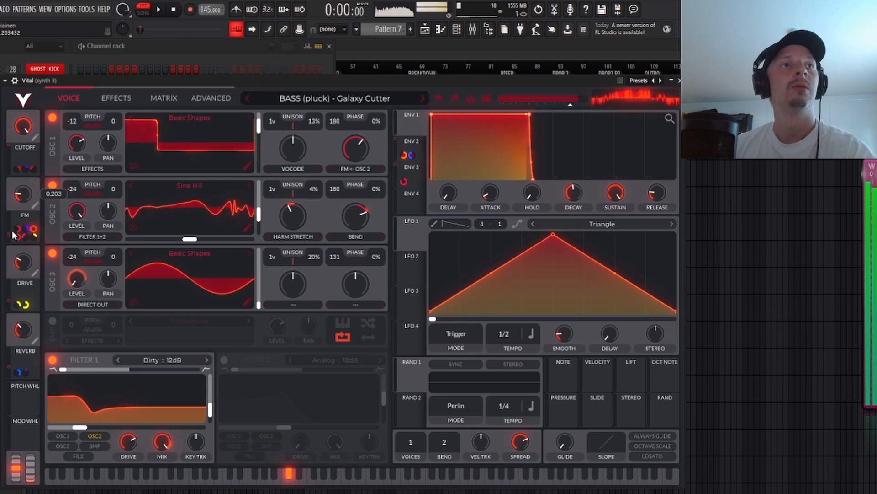
{"action": "left_click_drag", "start_coordinate": [23, 199], "coordinate": [30, 151]}
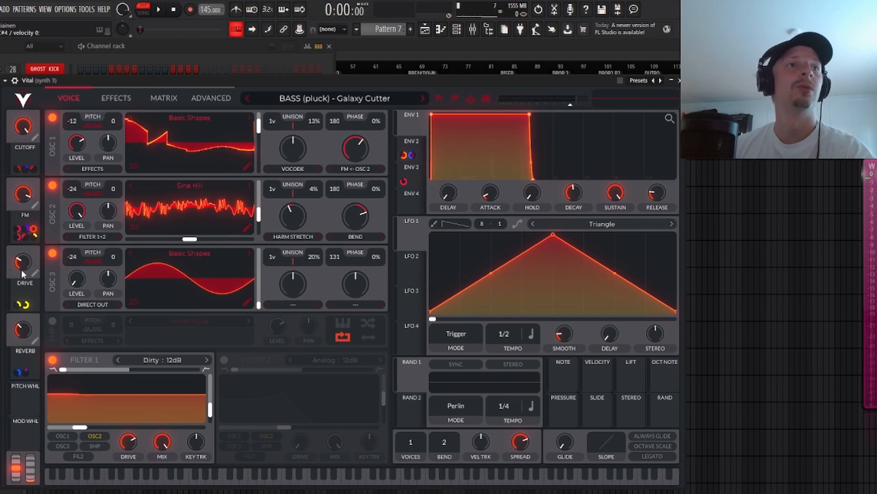
- Sweep the Drive macro between about 0.9 and 0.44, and lower the FM and Cutoff macros while playing notes
{"action": "left_click_drag", "start_coordinate": [26, 270], "coordinate": [31, 231]}
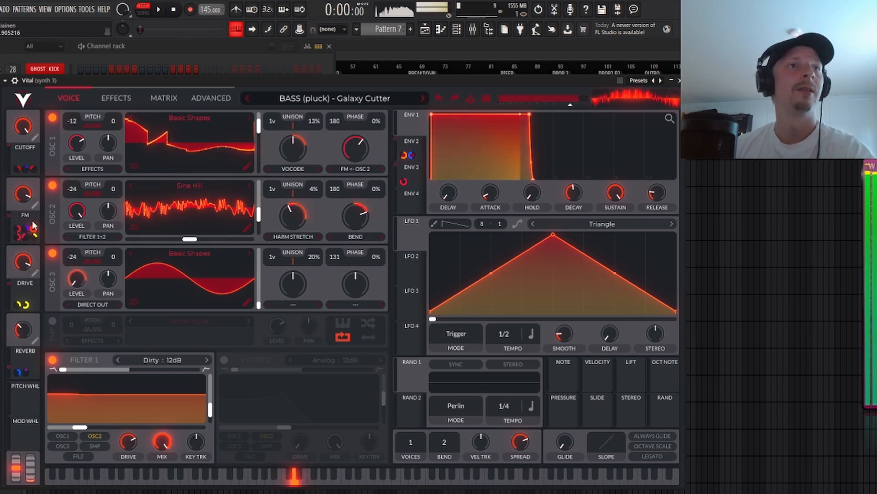
{"action": "left_click_drag", "start_coordinate": [27, 200], "coordinate": [18, 296]}
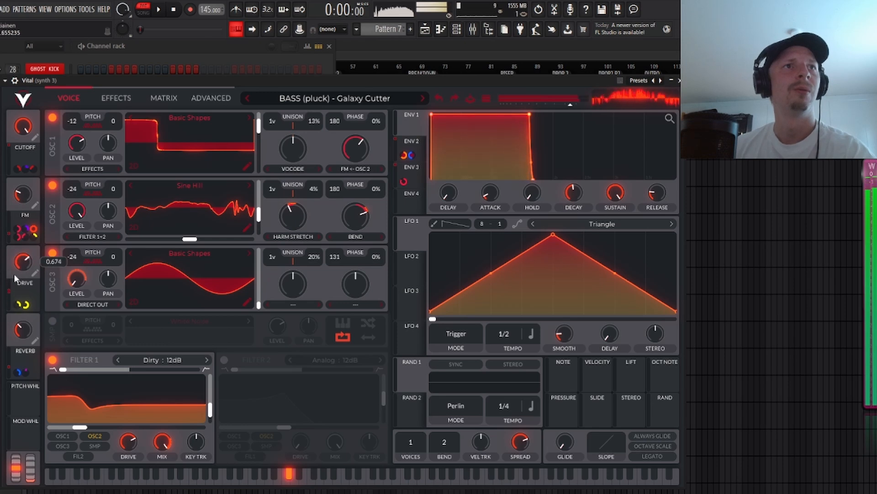
{"action": "left_click_drag", "start_coordinate": [15, 284], "coordinate": [9, 316]}
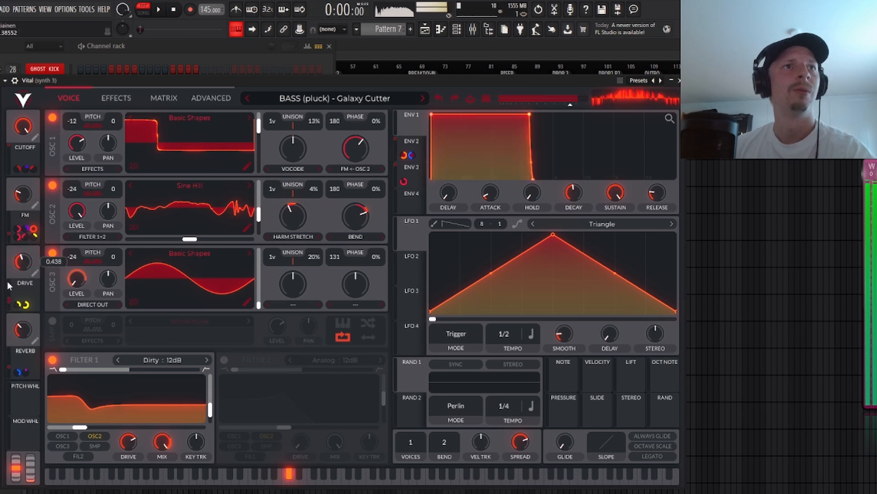
{"action": "left_click_drag", "start_coordinate": [9, 286], "coordinate": [9, 261]}
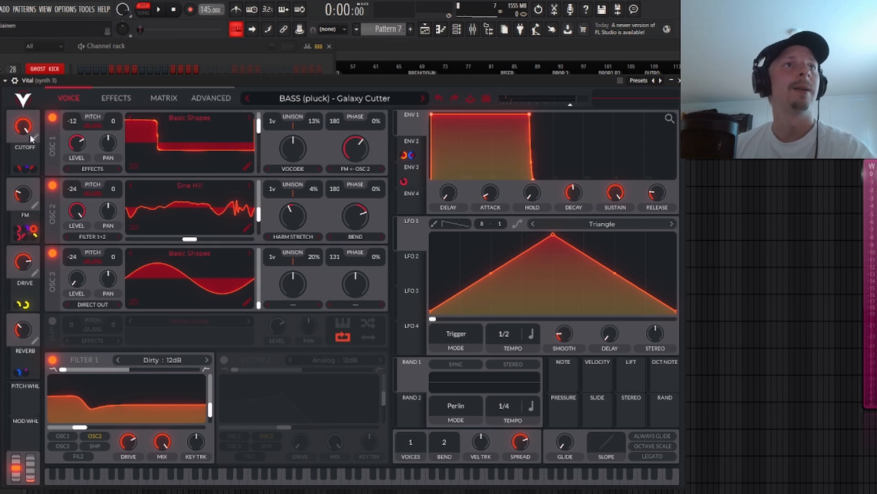
{"action": "left_click", "coordinate": [289, 475]}
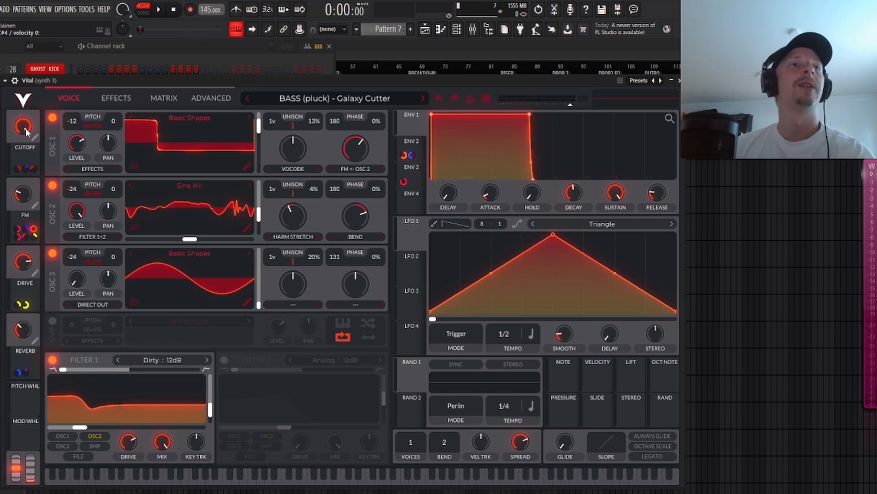
{"action": "mouse_move", "coordinate": [19, 169]}
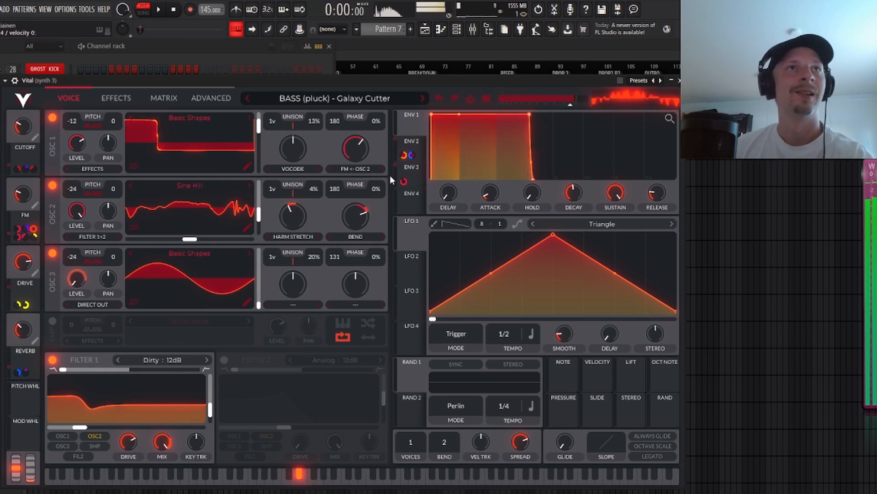
- Assign LFO 1 to the effects filter's cutoff, with the LFO tempo at 1/8 and a modulation amount of about 18.5
{"action": "left_click", "coordinate": [116, 98]}
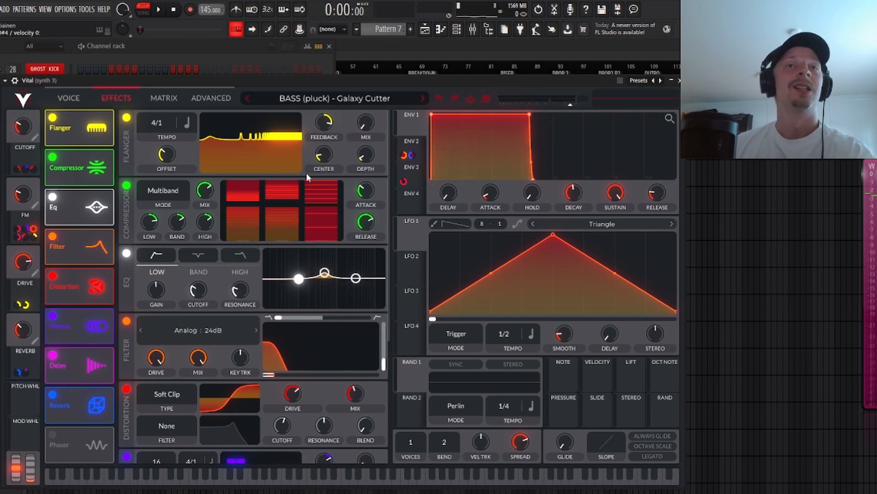
{"action": "left_click_drag", "start_coordinate": [388, 190], "coordinate": [385, 276]}
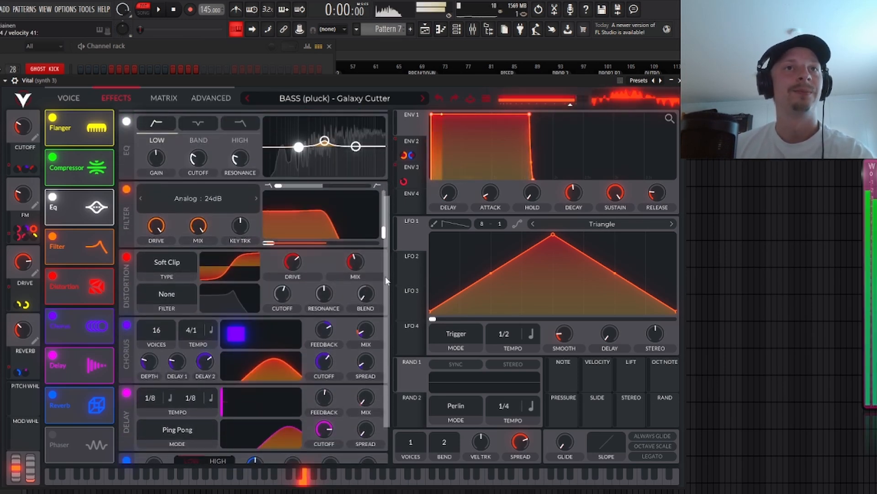
{"action": "mouse_move", "coordinate": [413, 236]}
{"action": "left_mouse_down"}
{"action": "mouse_move", "coordinate": [297, 258]}
{"action": "mouse_move", "coordinate": [294, 242]}
{"action": "left_mouse_up"}
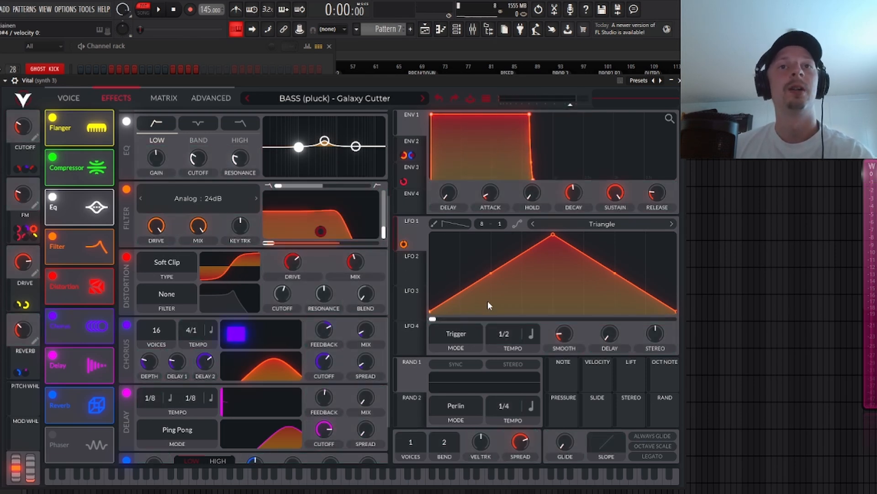
{"action": "mouse_move", "coordinate": [516, 336]}
{"action": "left_mouse_down"}
{"action": "mouse_move", "coordinate": [517, 307]}
{"action": "mouse_move", "coordinate": [515, 323]}
{"action": "left_mouse_up"}
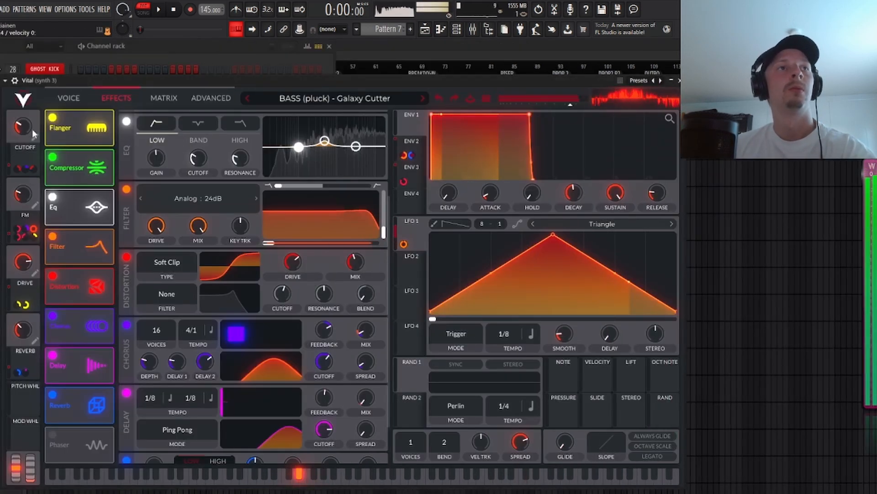
{"action": "mouse_move", "coordinate": [322, 242]}
{"action": "mouse_move", "coordinate": [327, 230]}
{"action": "left_mouse_down"}
{"action": "mouse_move", "coordinate": [327, 223]}
{"action": "mouse_move", "coordinate": [325, 231]}
{"action": "left_mouse_up"}
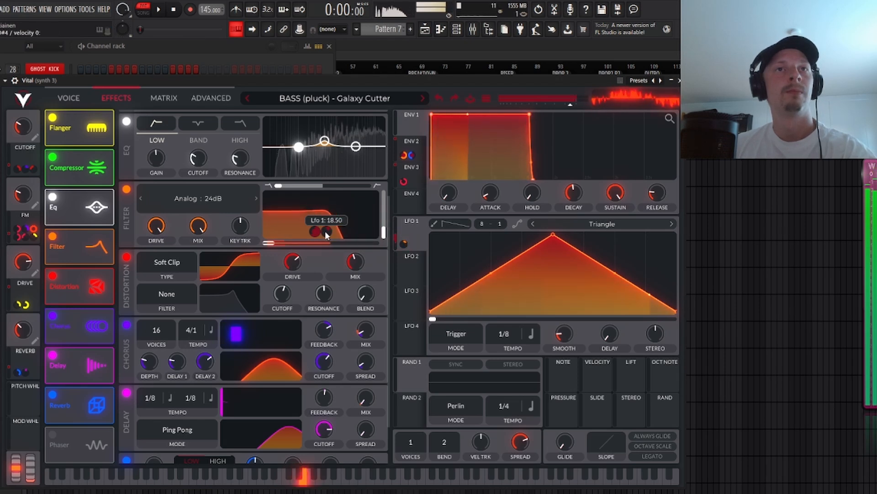
- Set the project tempo to 167 BPM and enable Always Glide and Legato on the synth with a raised Glide amount
{"action": "left_click_drag", "start_coordinate": [208, 10], "coordinate": [208, 7]}
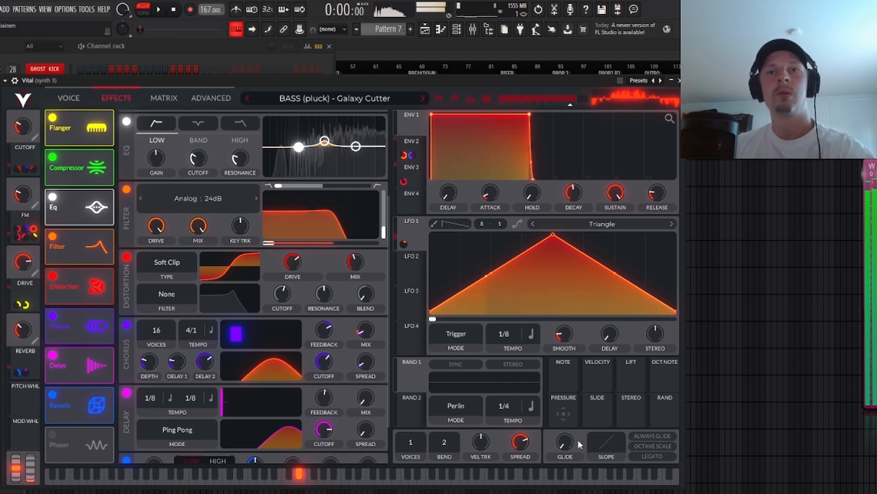
{"action": "left_click", "coordinate": [652, 435]}
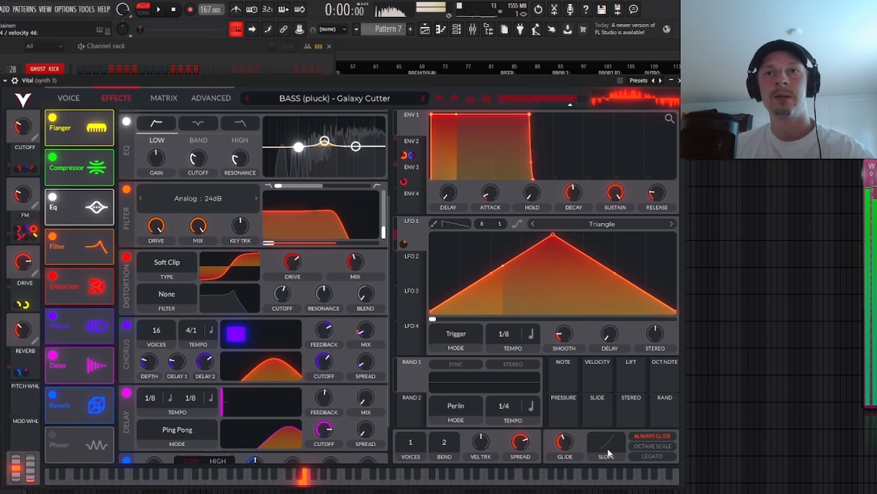
{"action": "left_click", "coordinate": [653, 456]}
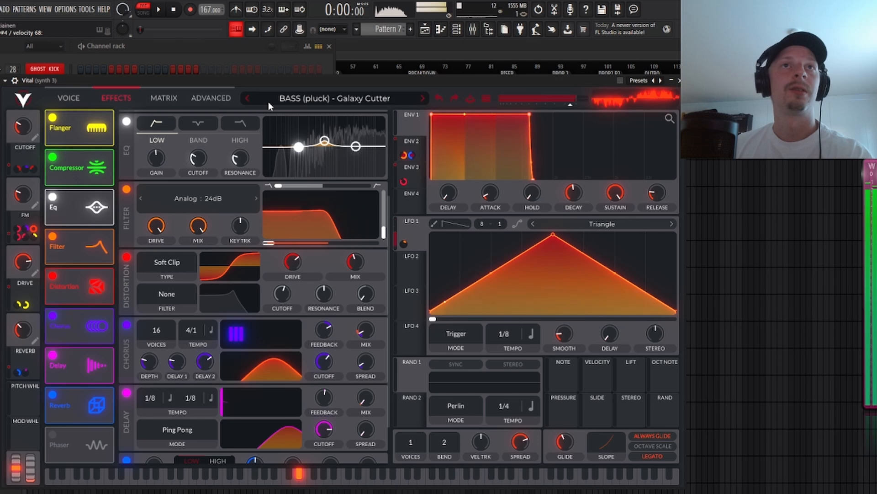
- Try the BASS (pluck) - Fundamental Understanding preset, reload Galaxy Cutter and show its oscillator view
{"action": "left_click", "coordinate": [426, 98]}
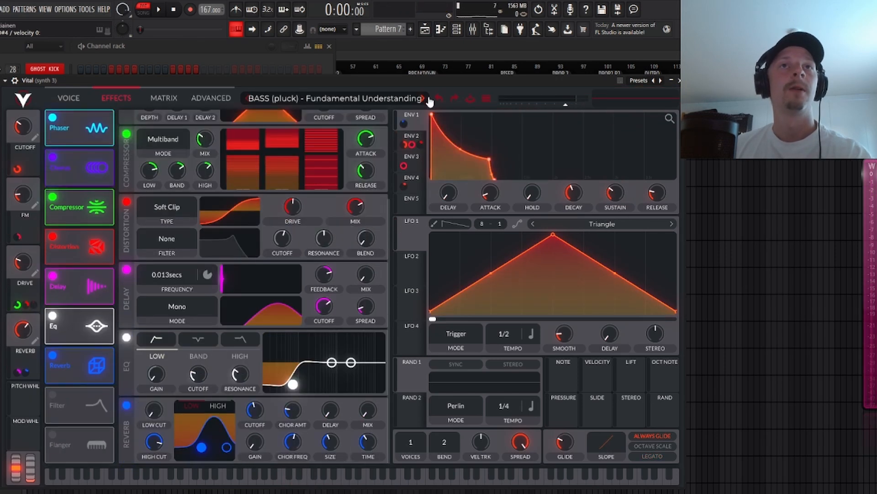
{"action": "left_click", "coordinate": [426, 98]}
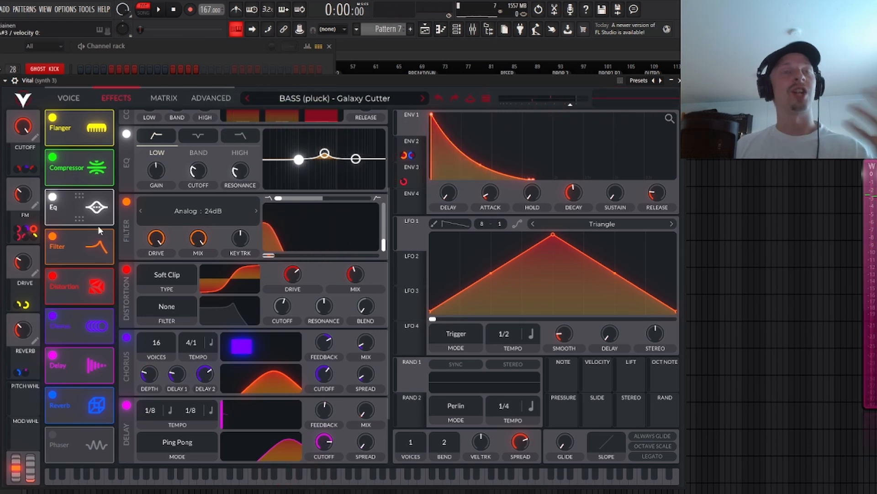
{"action": "left_click", "coordinate": [70, 98]}
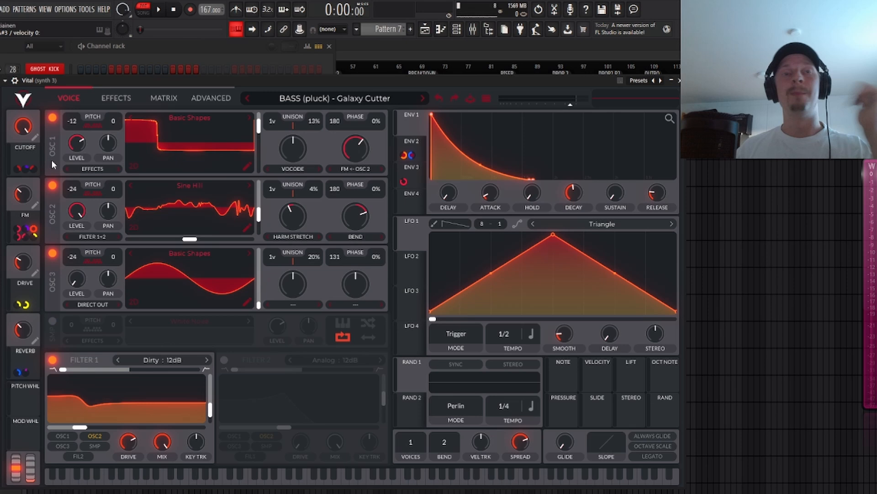
{"action": "mouse_move", "coordinate": [32, 166]}
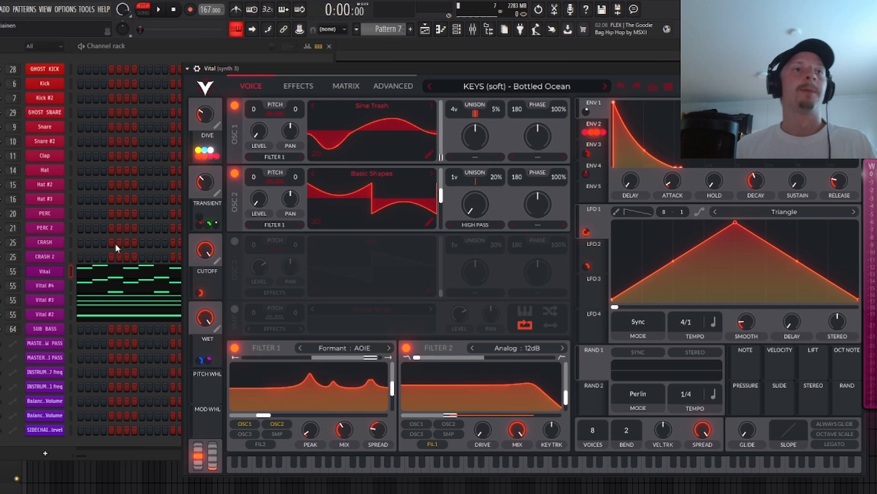
- Disable the reverb and delay effects in the Vital channel's KEYS (soft) - Bottled Ocean preset
{"action": "left_click", "coordinate": [295, 86]}
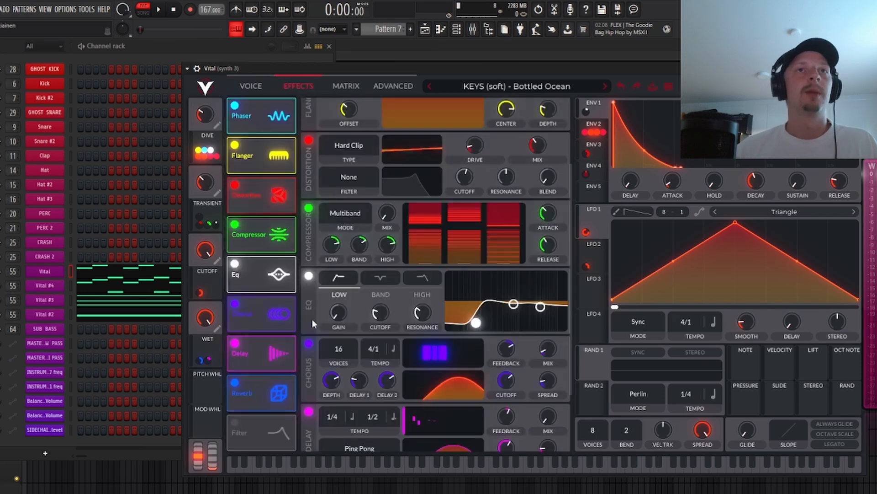
{"action": "left_click", "coordinate": [235, 383]}
{"action": "left_click", "coordinate": [234, 343]}
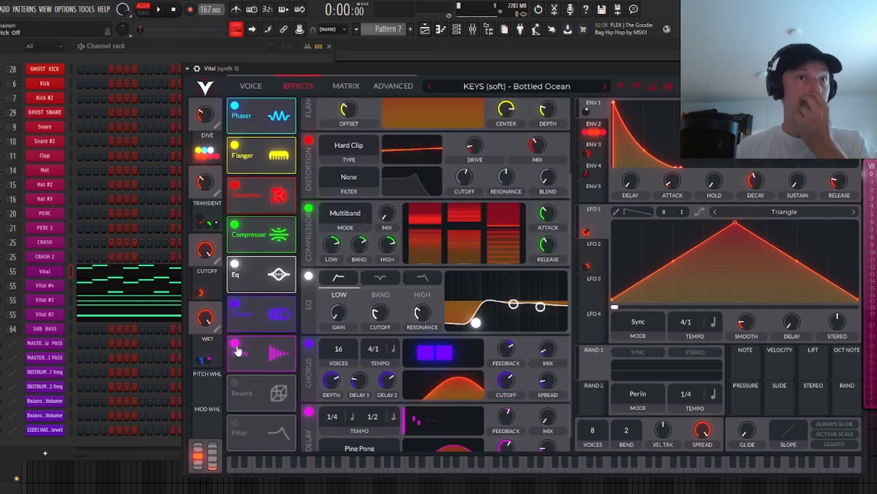
- Turn off the reverb and delay effects in the Vital #4 channel's KEYS (hard) - Lucy's Cordial preset
{"action": "left_click", "coordinate": [44, 285]}
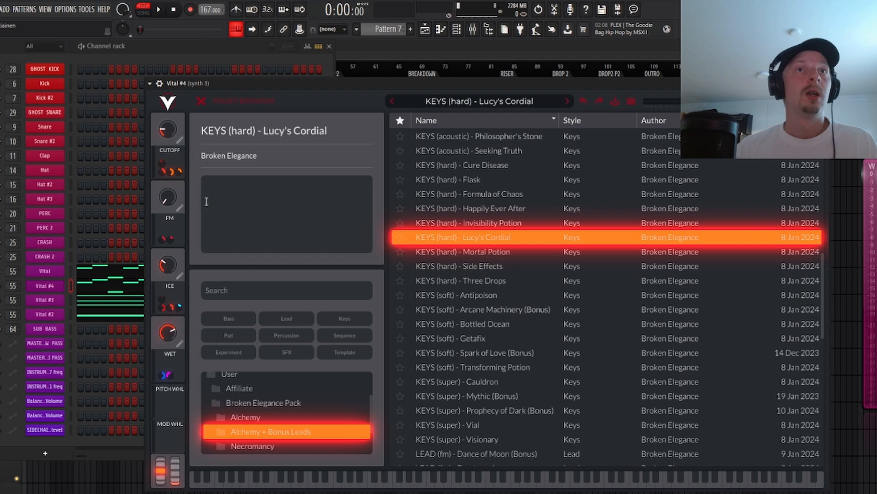
{"action": "left_click", "coordinate": [201, 101]}
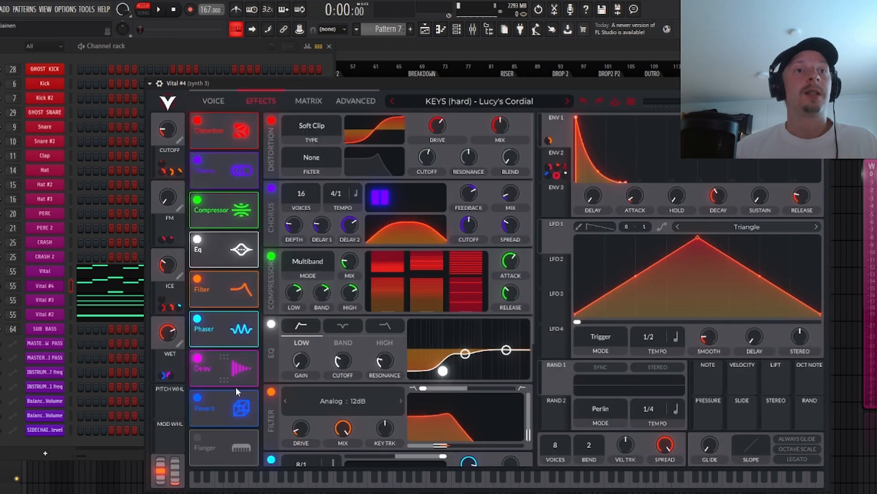
{"action": "left_click", "coordinate": [196, 399]}
{"action": "left_click", "coordinate": [196, 358]}
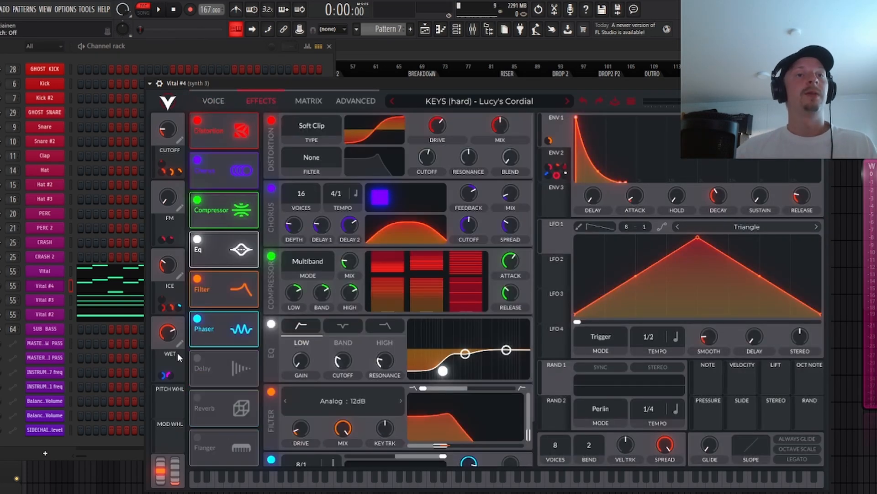
- Switch off delay and reverb in the Vital #3 channel's KEYS (super) - Cauldron preset
{"action": "left_click", "coordinate": [44, 300]}
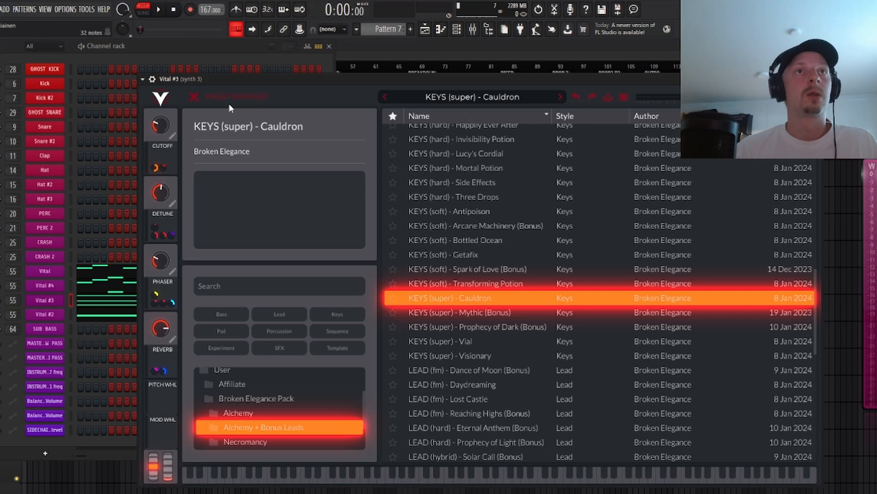
{"action": "left_click", "coordinate": [201, 103]}
{"action": "left_click", "coordinate": [251, 95]}
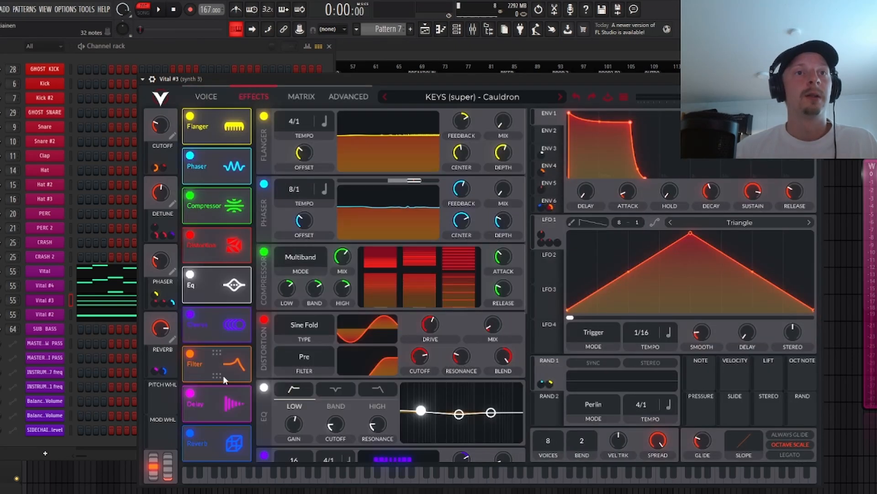
{"action": "left_click", "coordinate": [190, 394]}
{"action": "left_click", "coordinate": [190, 433]}
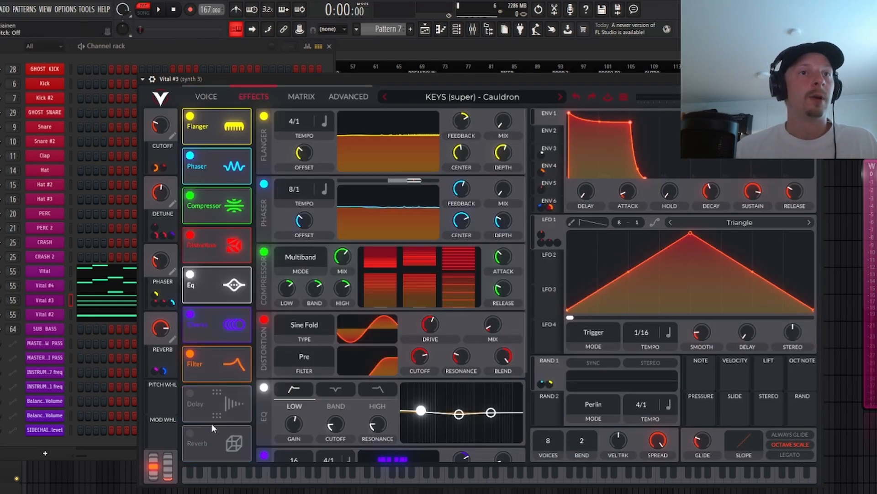
- Look over the plugin choices for the synth 3 mixer track and recheck the effects of the first Vital channel
{"action": "left_click", "coordinate": [44, 328]}
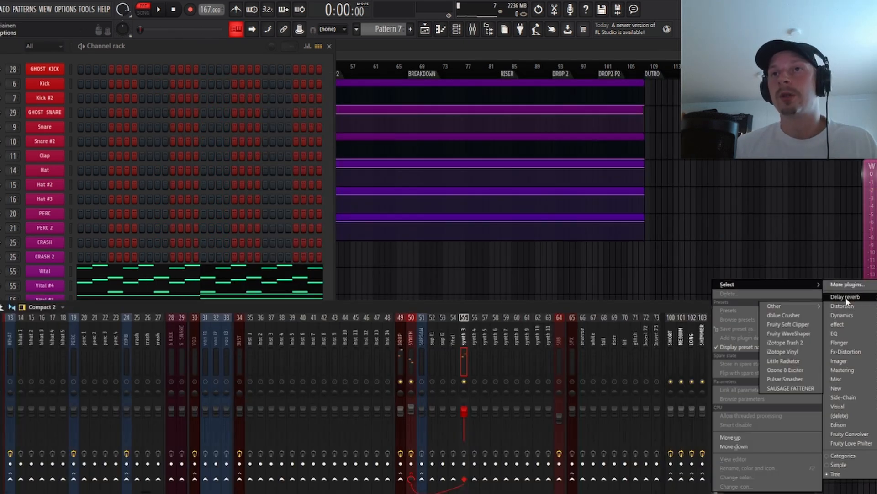
{"action": "mouse_move", "coordinate": [839, 299]}
{"action": "left_click", "coordinate": [47, 276]}
{"action": "left_click", "coordinate": [44, 275]}
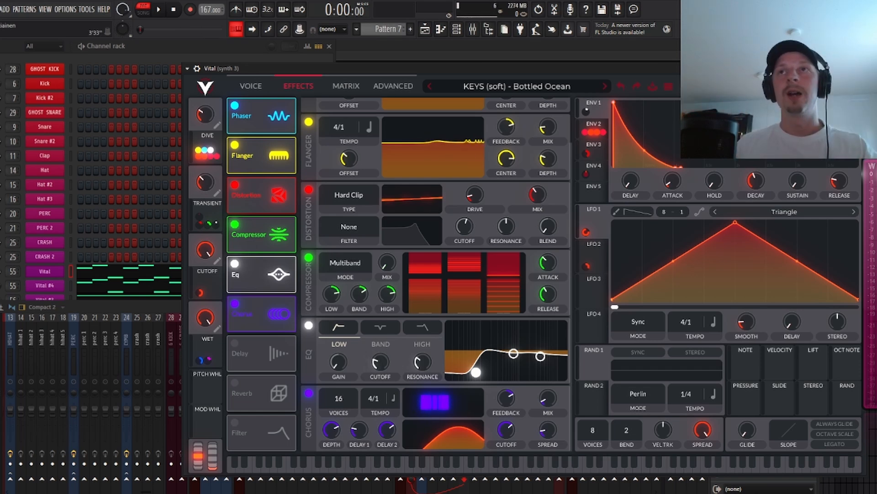
{"action": "key", "text": "Escape"}
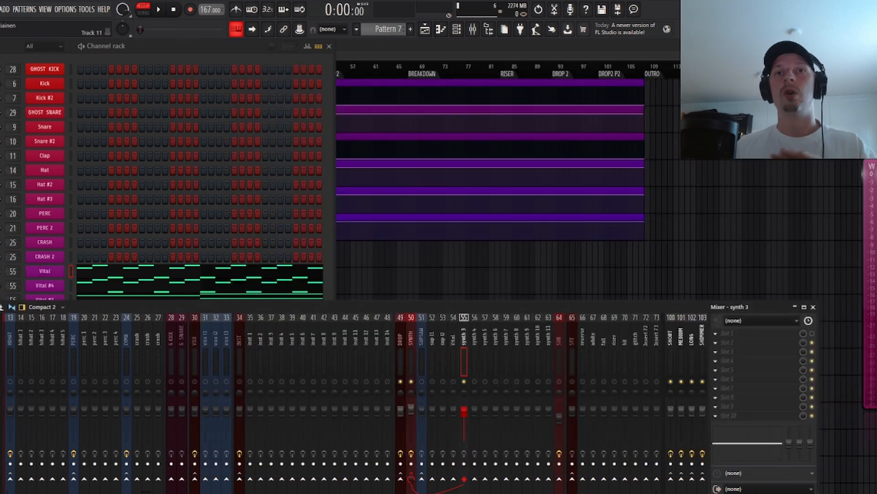
- Add Fruity Delay 2 to the second effect slot of the synth 3 mixer track and set its feedback mode to ping pong
{"action": "left_click", "coordinate": [734, 342]}
{"action": "mouse_move", "coordinate": [813, 287]}
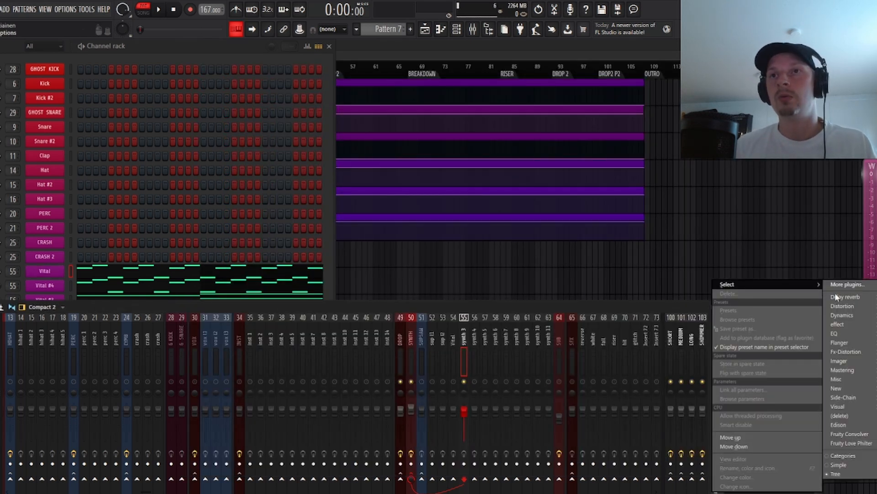
{"action": "mouse_move", "coordinate": [843, 298]}
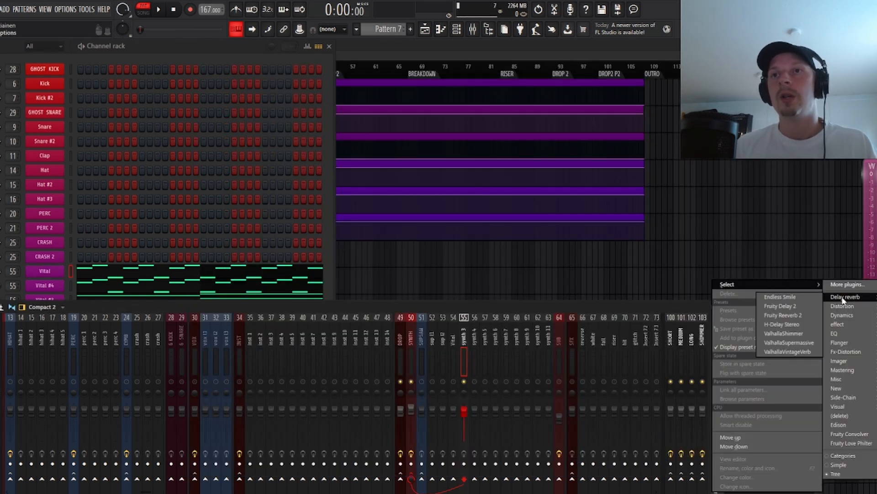
{"action": "left_click", "coordinate": [802, 305]}
{"action": "left_click_drag", "start_coordinate": [106, 105], "coordinate": [502, 243]}
{"action": "left_click", "coordinate": [446, 274]}
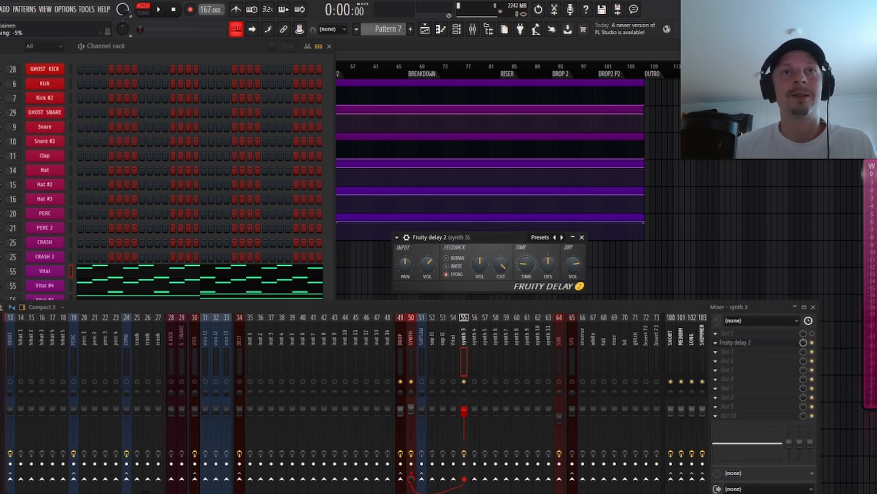
- During playback, pan the delay's input to -78%, reduce its feedback volume and cutoff, and slightly lower the synth 3 track's fader
{"action": "key", "text": "space"}
{"action": "left_click_drag", "start_coordinate": [408, 262], "coordinate": [409, 269]}
{"action": "left_click_drag", "start_coordinate": [505, 262], "coordinate": [548, 256]}
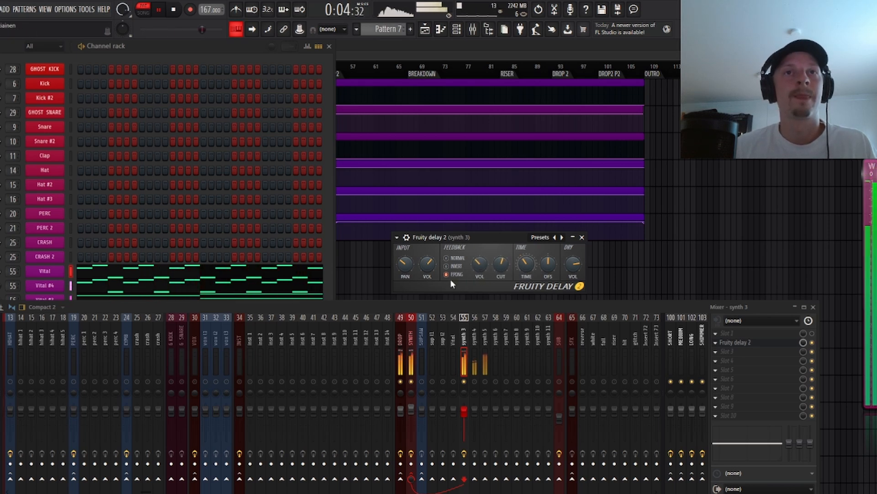
{"action": "left_click_drag", "start_coordinate": [406, 266], "coordinate": [406, 280]}
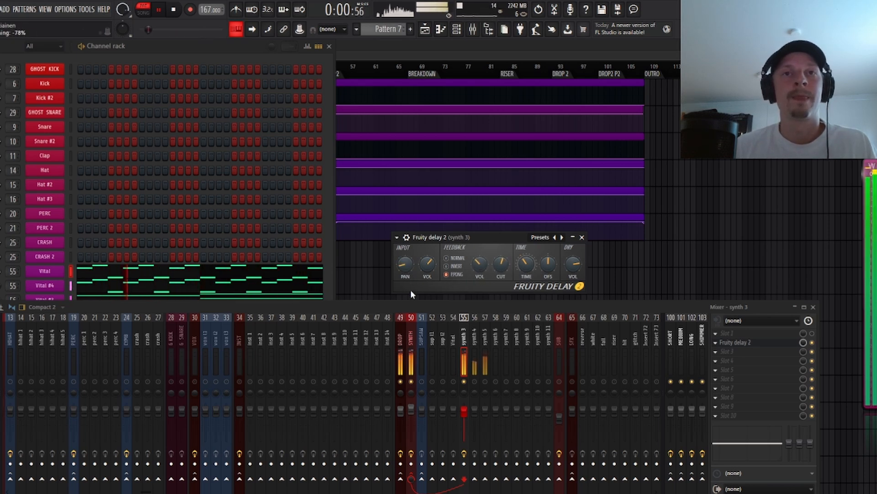
{"action": "left_click_drag", "start_coordinate": [466, 416], "coordinate": [467, 418]}
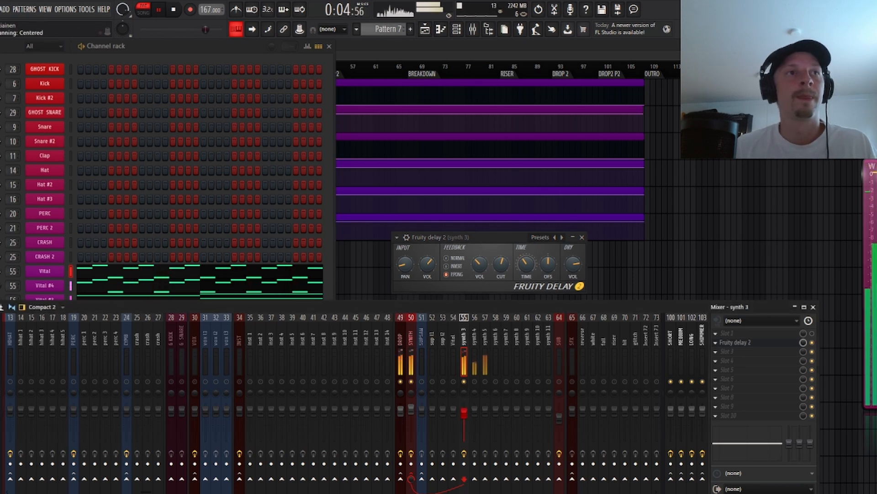
- Unsolo the synth 3 mixer track to bring synth 4 and synth 5 back in, and stop playback
{"action": "left_click_drag", "start_coordinate": [1, 274], "coordinate": [1, 275]}
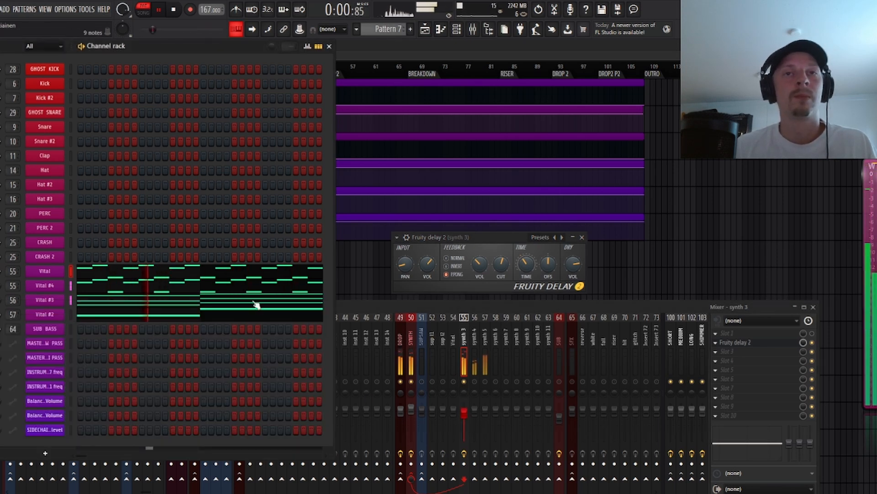
{"action": "left_click", "coordinate": [458, 381]}
{"action": "left_click", "coordinate": [475, 373]}
{"action": "key", "text": "space"}
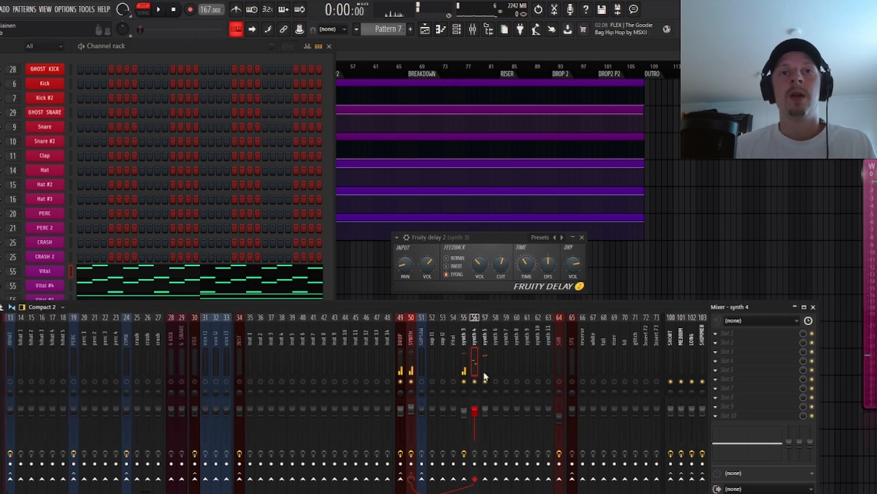
- Add ValhallaVintageVerb to the third effect slot of the synth 3 track and set its decay to 2.90 s
{"action": "left_click", "coordinate": [466, 363]}
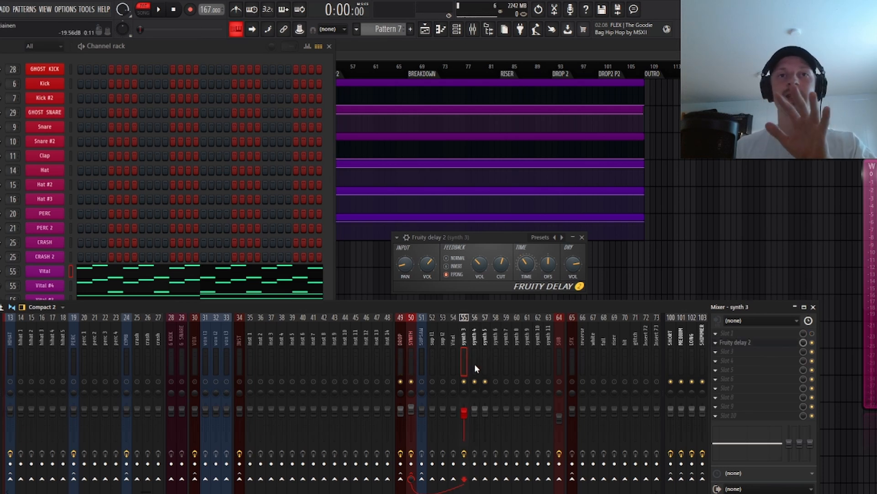
{"action": "left_click", "coordinate": [739, 351]}
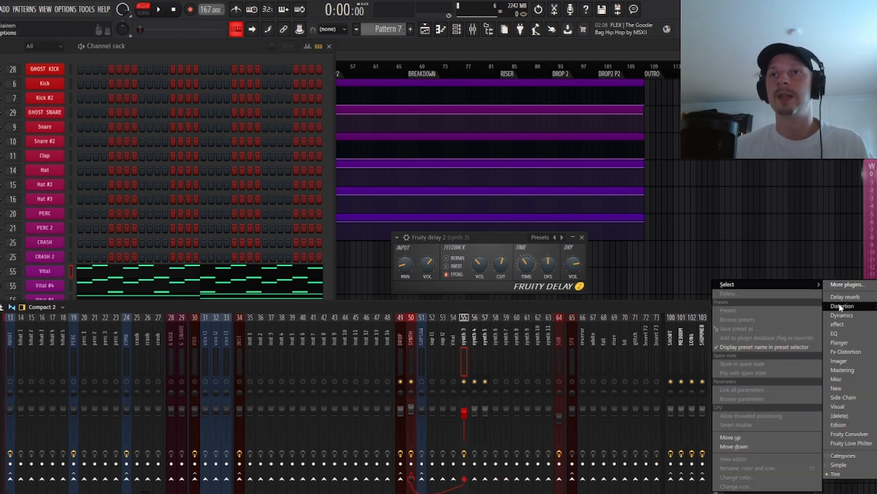
{"action": "mouse_move", "coordinate": [845, 297]}
{"action": "left_click", "coordinate": [798, 351]}
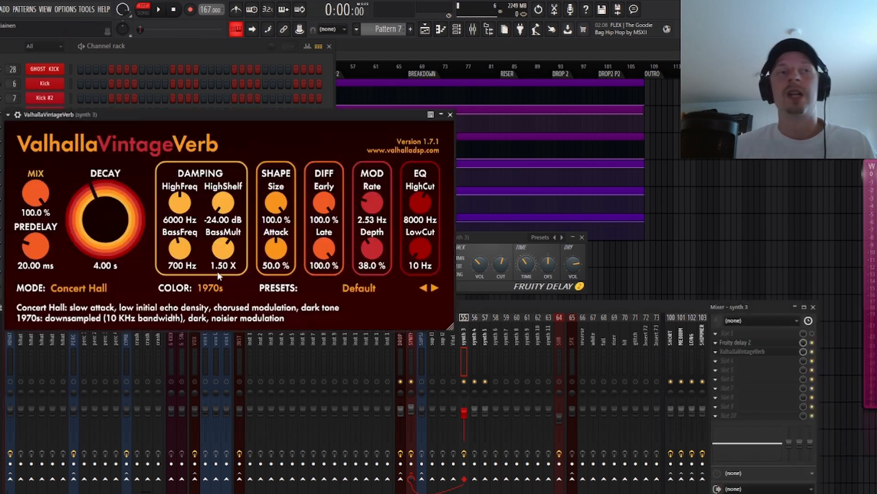
{"action": "left_click_drag", "start_coordinate": [294, 270], "coordinate": [289, 275]}
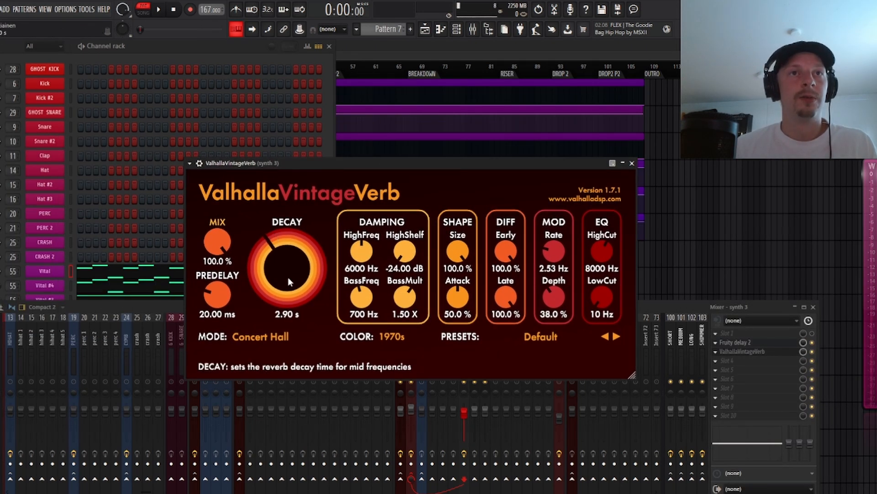
{"action": "left_click_drag", "start_coordinate": [370, 163], "coordinate": [351, 172]}
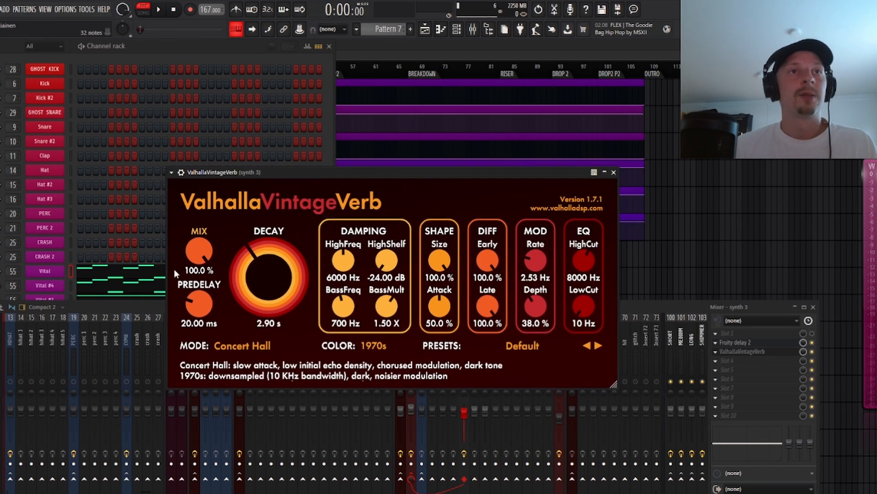
- During playback, set the reverb's HighCut to 5490 Hz, LowCut to 490 Hz, BassMult to 1.29 X and color to 1980s
{"action": "key", "text": "space"}
{"action": "left_click_drag", "start_coordinate": [590, 298], "coordinate": [543, 299]}
{"action": "left_click_drag", "start_coordinate": [386, 306], "coordinate": [396, 325]}
{"action": "left_click", "coordinate": [367, 348]}
{"action": "left_click", "coordinate": [385, 374]}
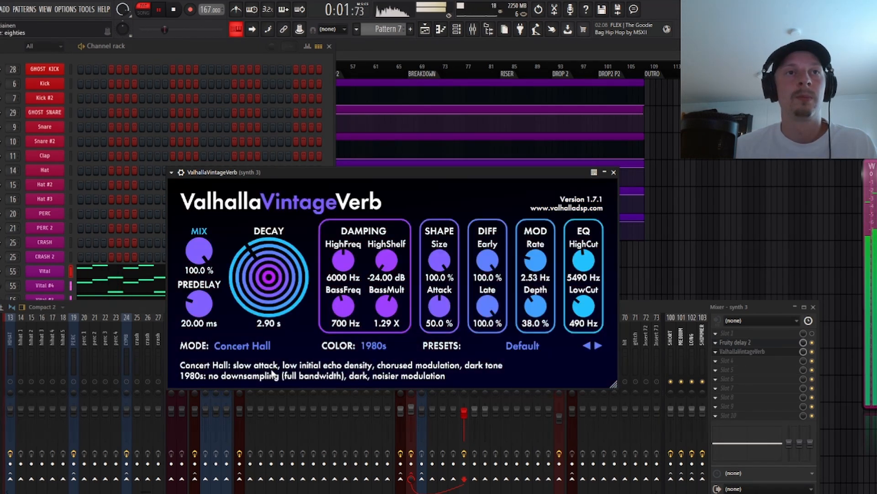
- Set the reverb's mode to Bright Hall, mix to 30.4% and attack to 34.4%, close it and stop playback
{"action": "left_click", "coordinate": [242, 346]}
{"action": "left_click", "coordinate": [255, 161]}
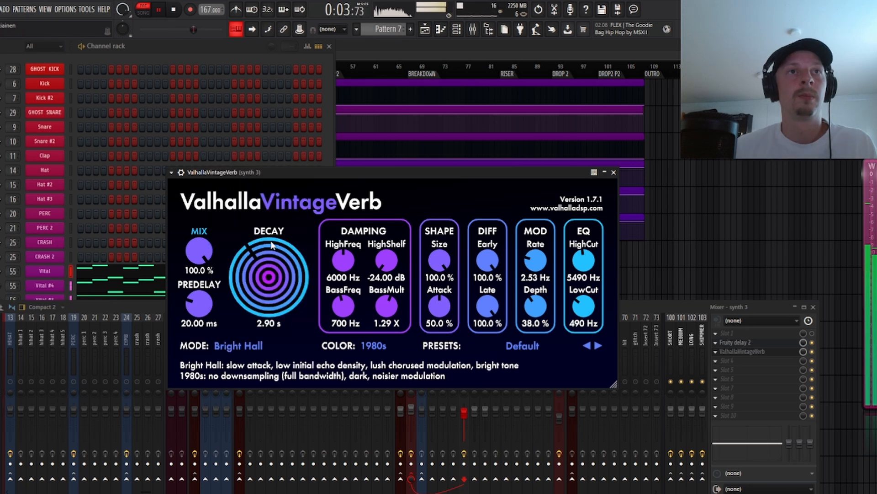
{"action": "left_click_drag", "start_coordinate": [199, 250], "coordinate": [195, 343]}
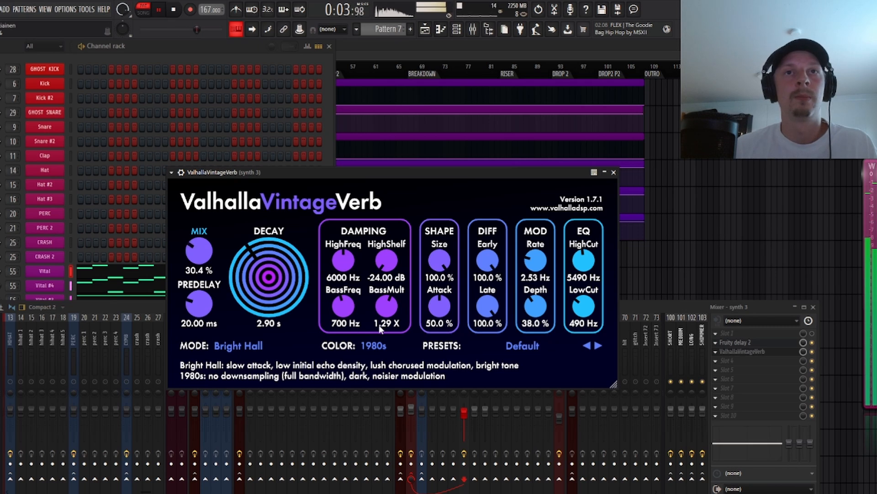
{"action": "left_click_drag", "start_coordinate": [427, 308], "coordinate": [429, 328]}
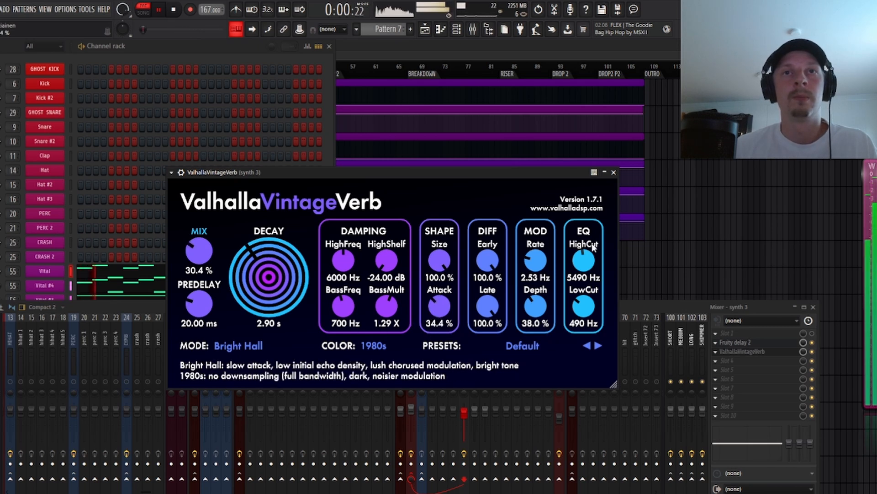
{"action": "left_click", "coordinate": [613, 173]}
{"action": "key", "text": "space"}
- Copy the ValhallaVintageVerb with its settings from synth 3 to the first effect slot of the synth 4 track
{"action": "left_click", "coordinate": [716, 352]}
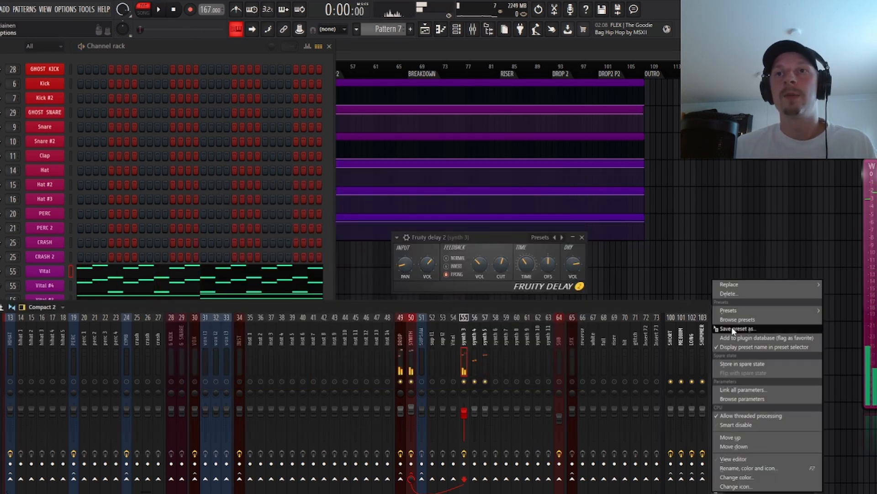
{"action": "left_click_drag", "start_coordinate": [727, 328], "coordinate": [584, 413]}
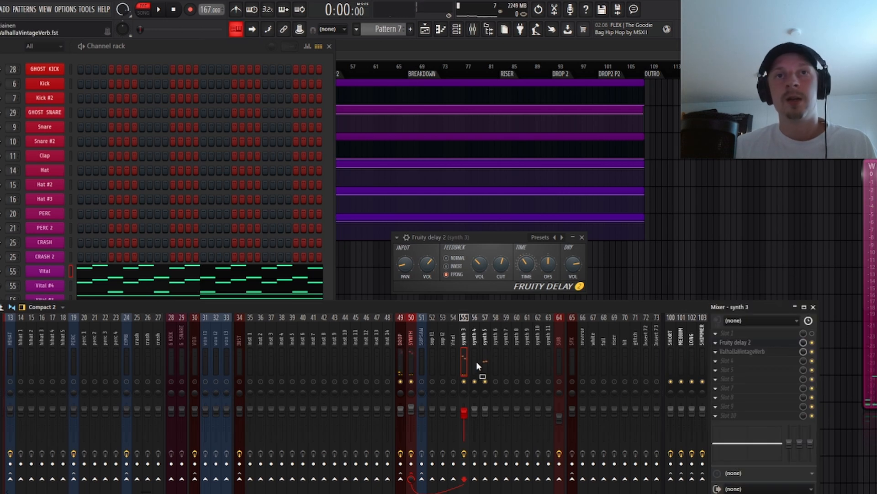
{"action": "left_click_drag", "start_coordinate": [473, 361], "coordinate": [475, 360]}
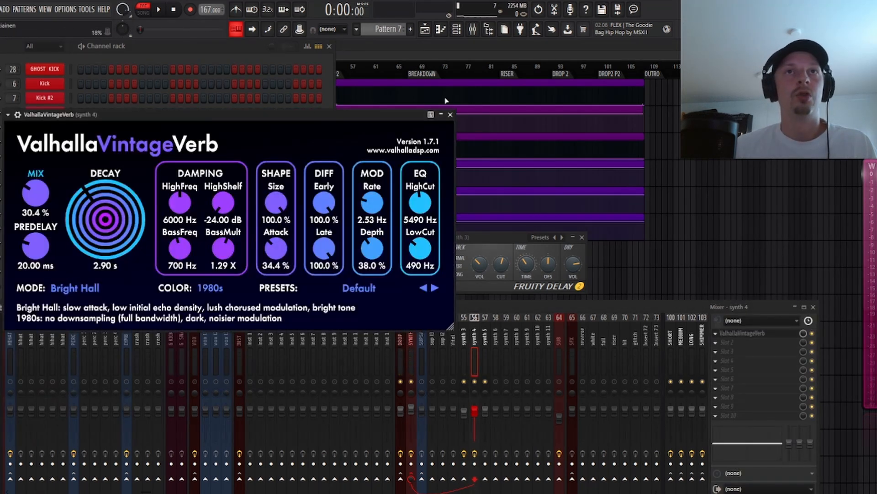
{"action": "left_click", "coordinate": [450, 114]}
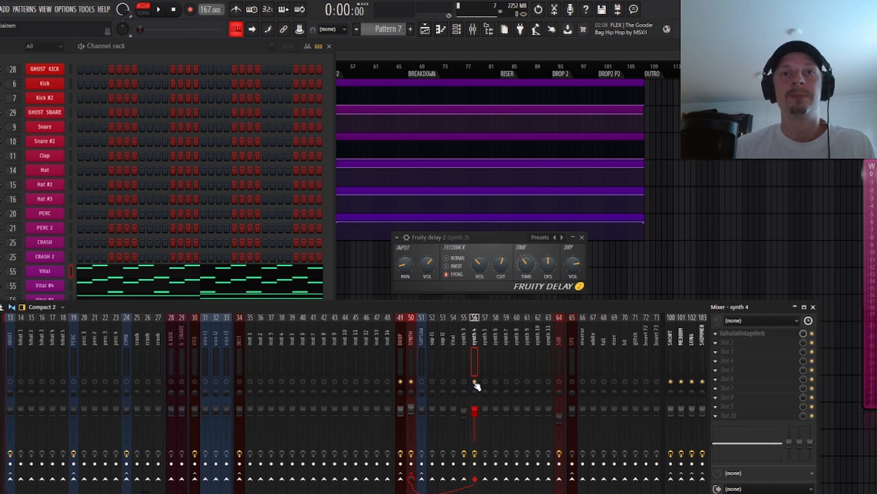
- Play the pattern and compare the synth 4 track with its ValhallaVintageVerb on and bypassed
{"action": "key", "text": "space"}
{"action": "left_click", "coordinate": [741, 334]}
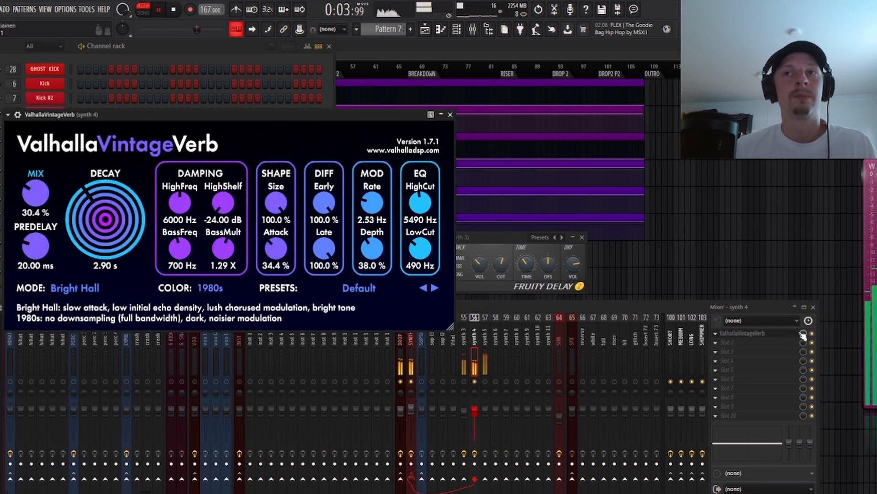
{"action": "left_click", "coordinate": [812, 333]}
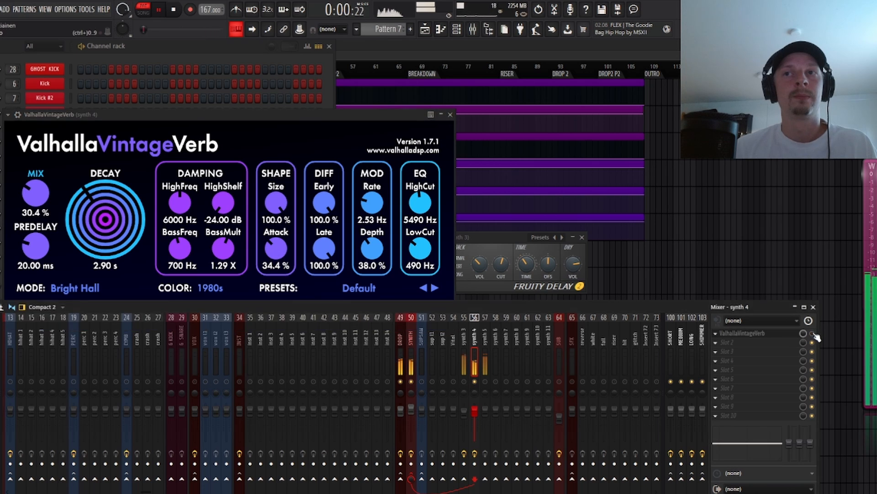
{"action": "left_click", "coordinate": [450, 114]}
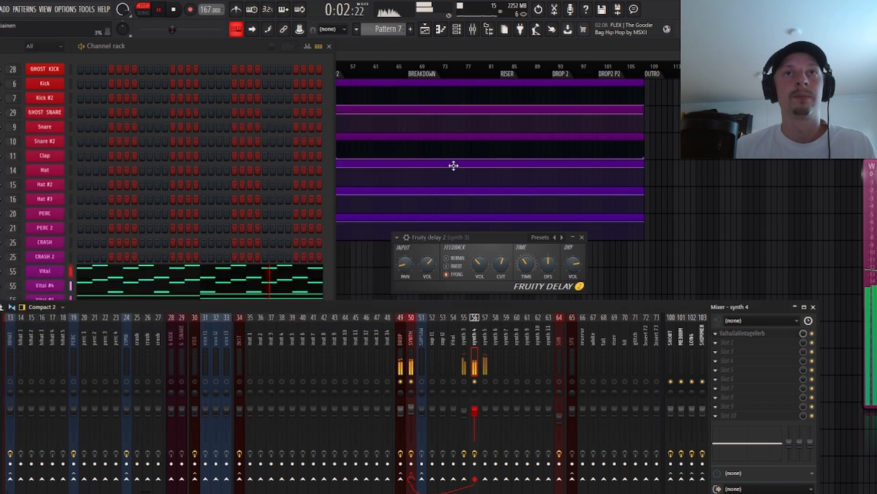
{"action": "key", "text": "space"}
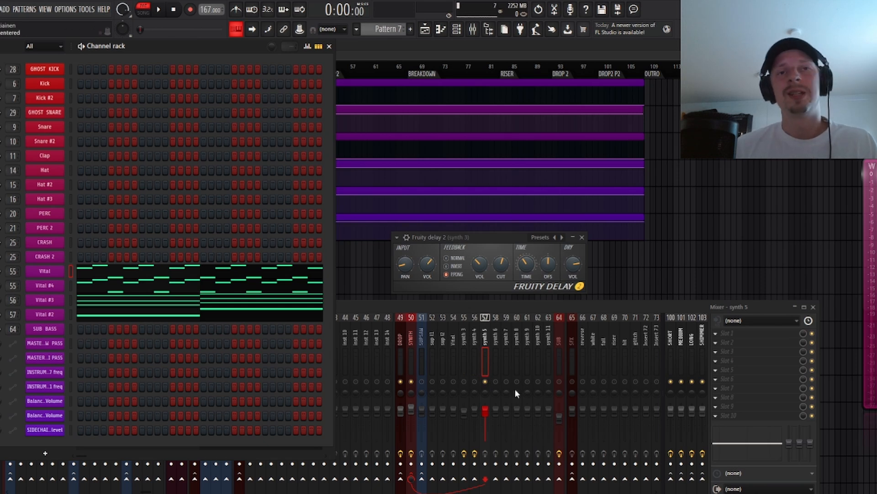
- Make the mixer window taller and check the effects of the Vital #2 channel
{"action": "left_click_drag", "start_coordinate": [495, 300], "coordinate": [494, 229]}
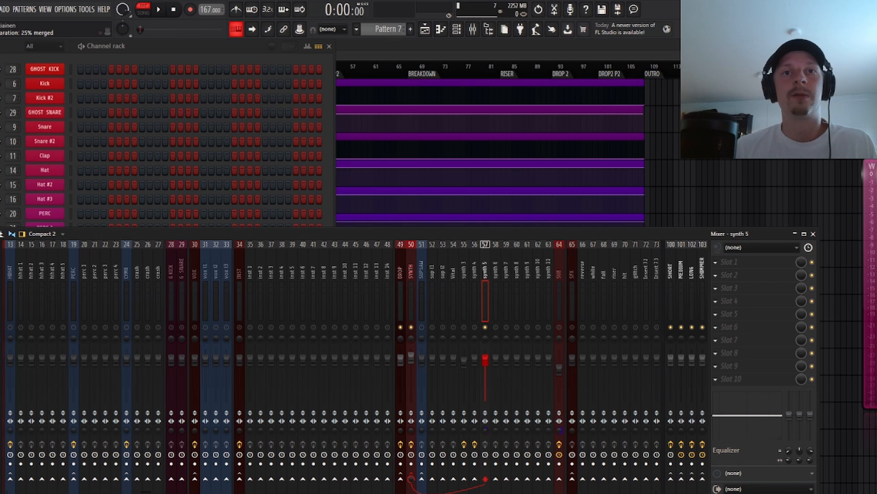
{"action": "left_click", "coordinate": [325, 203]}
{"action": "left_click", "coordinate": [44, 314]}
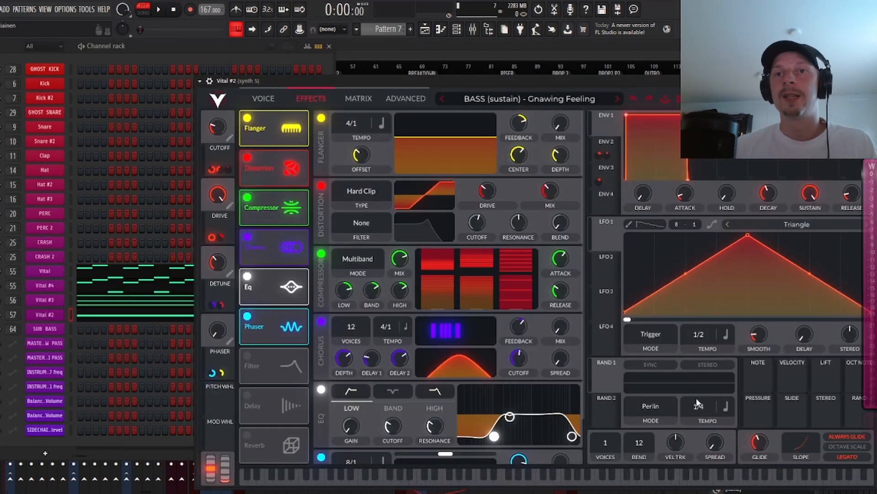
{"action": "key", "text": "Escape"}
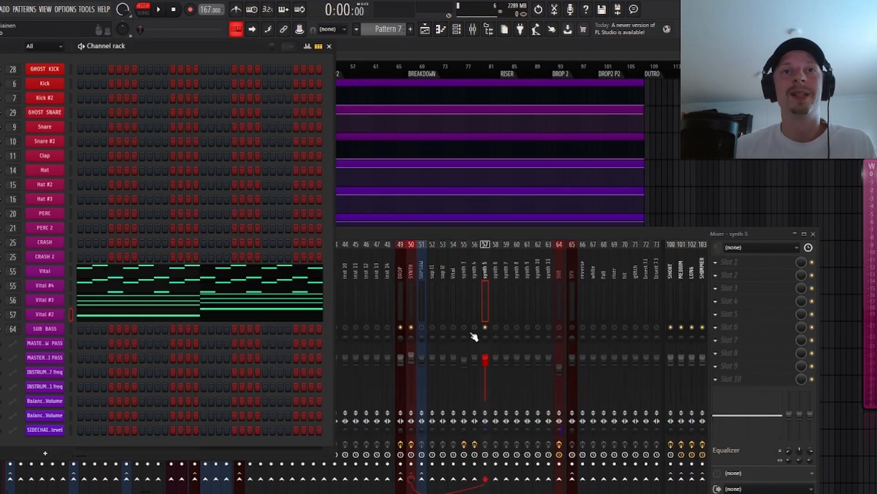
- Add Fruity Parametric EQ 2 to the first effect slot of the synth 3 track and enable that slot
{"action": "left_click", "coordinate": [476, 312]}
{"action": "left_click", "coordinate": [464, 307]}
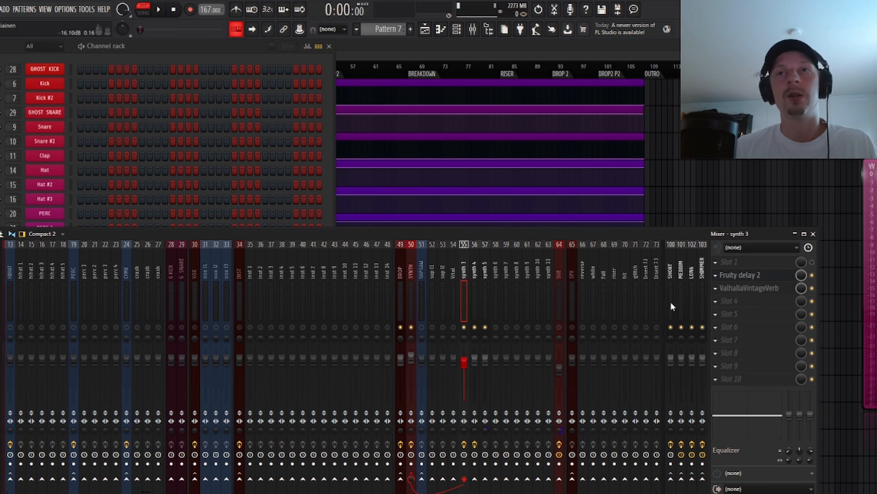
{"action": "left_click", "coordinate": [742, 266]}
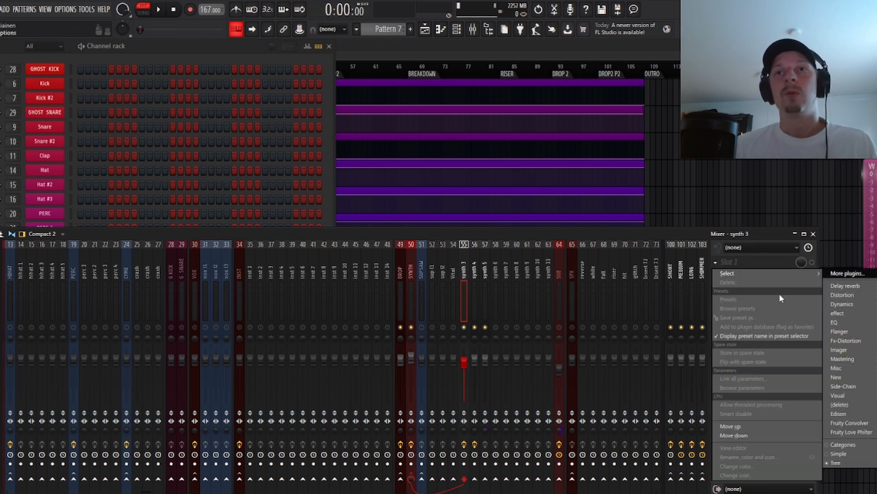
{"action": "left_click", "coordinate": [811, 333]}
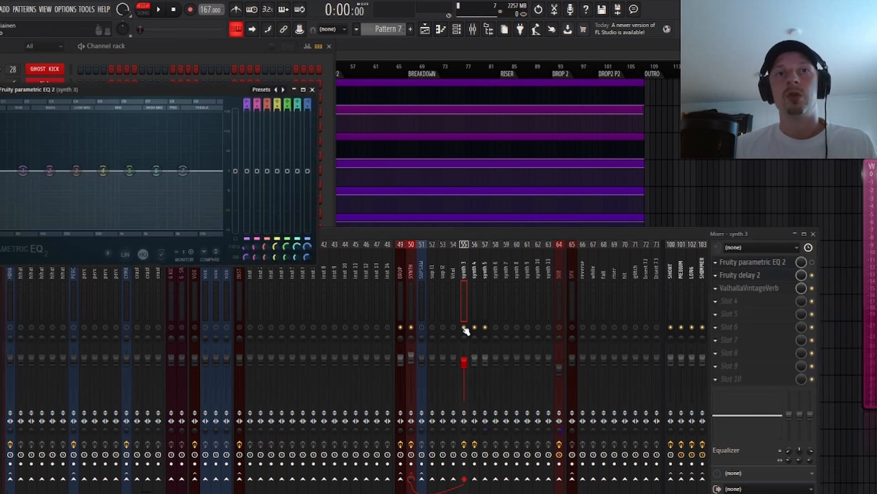
{"action": "left_click_drag", "start_coordinate": [231, 91], "coordinate": [659, 158]}
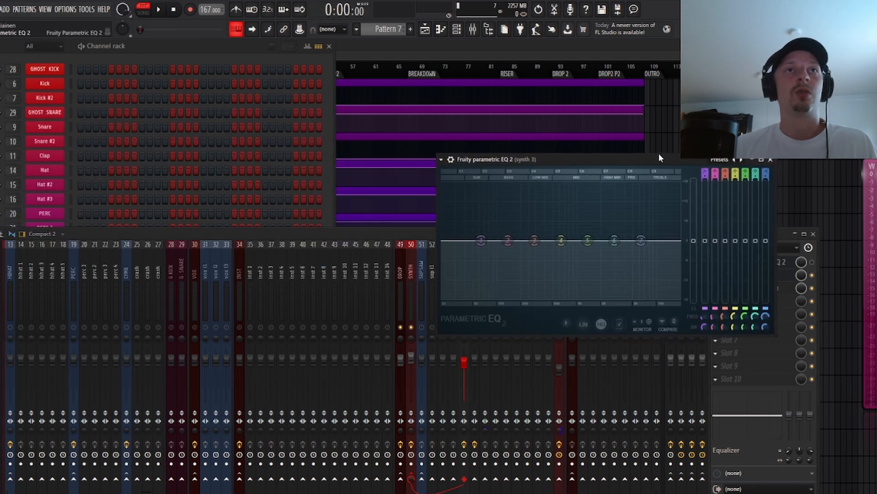
{"action": "left_click", "coordinate": [328, 139]}
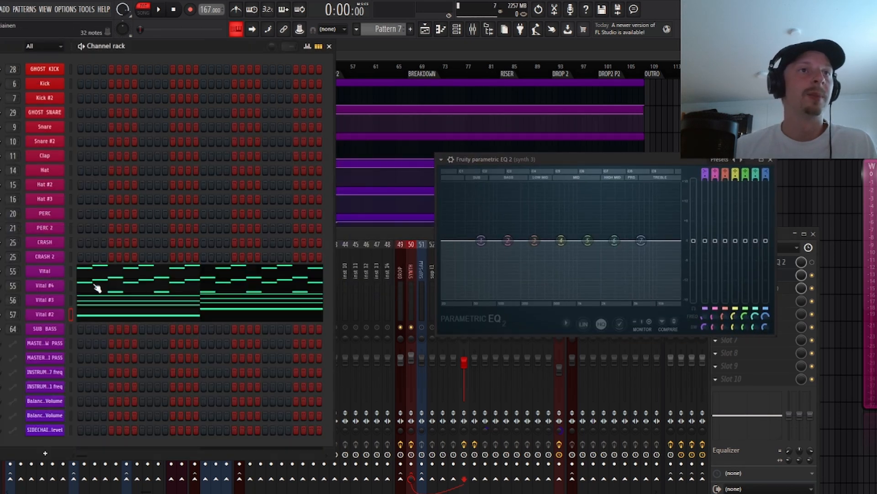
{"action": "left_click_drag", "start_coordinate": [594, 158], "coordinate": [433, 173]}
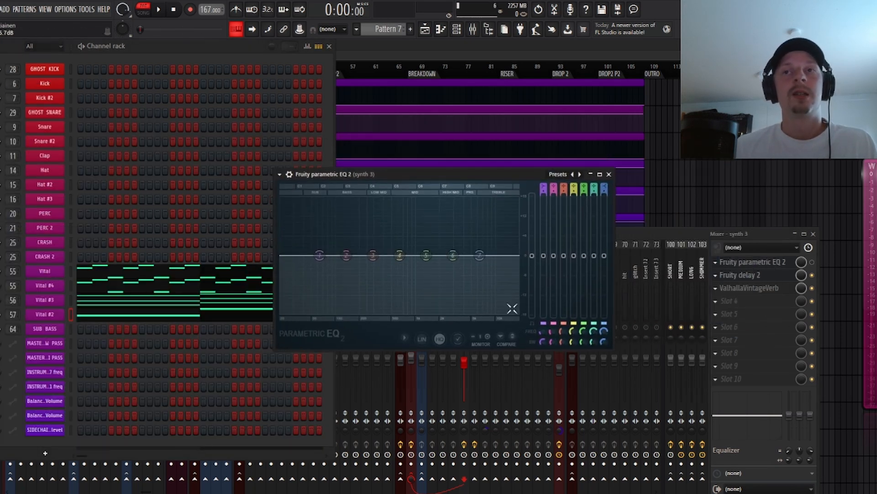
{"action": "left_click", "coordinate": [821, 265]}
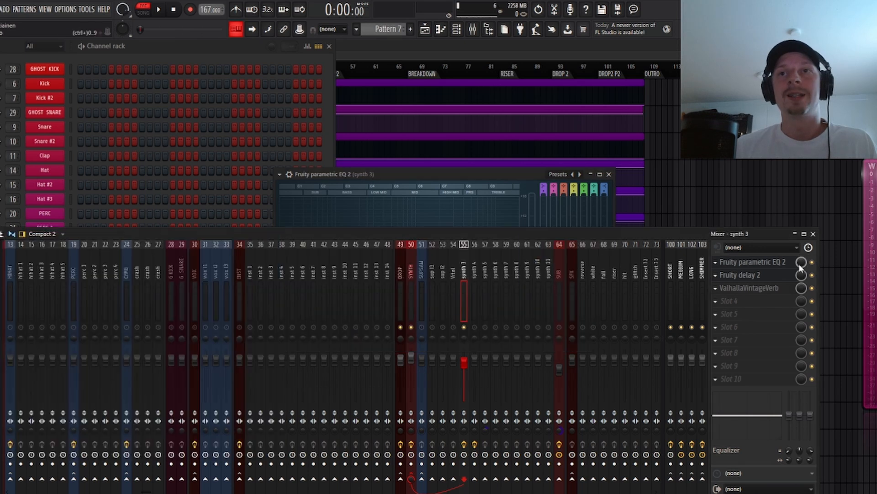
- Enlarge the EQ window and, during playback, shape band 1 into a low cut that rolls off the bass and low mids
{"action": "left_click", "coordinate": [457, 180]}
{"action": "key", "text": "space"}
{"action": "left_click_drag", "start_coordinate": [427, 179], "coordinate": [402, 172]}
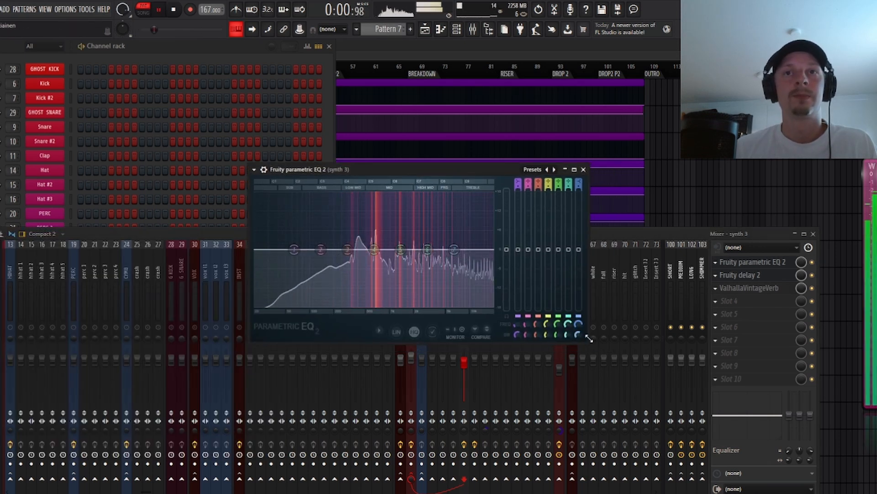
{"action": "left_click_drag", "start_coordinate": [586, 341], "coordinate": [675, 406]}
{"action": "left_click_drag", "start_coordinate": [446, 174], "coordinate": [365, 148]}
{"action": "left_click_drag", "start_coordinate": [226, 264], "coordinate": [297, 342]}
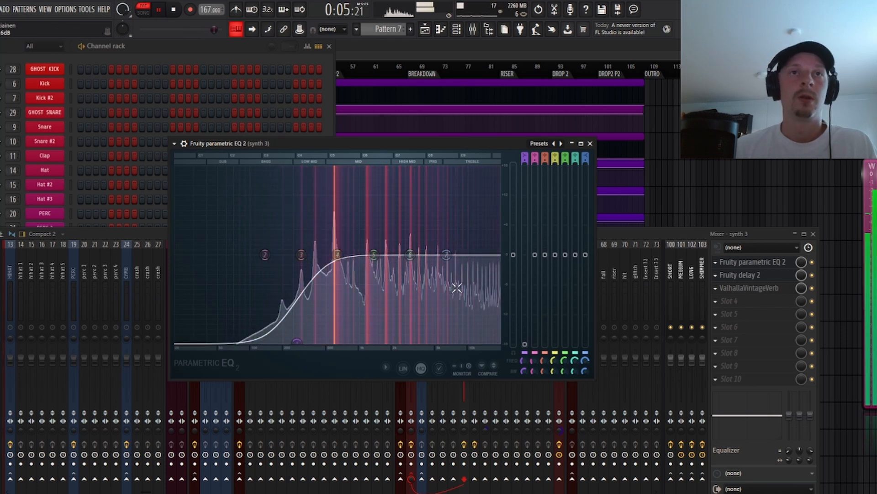
{"action": "key", "text": "space"}
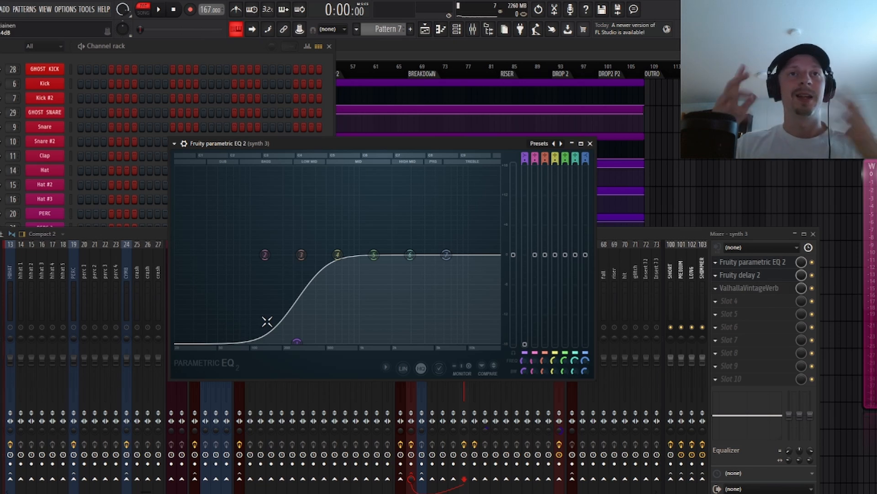
- Raise EQ band 7 to boost the treble and move band 6 into the mids with a slight cut
{"action": "left_click_drag", "start_coordinate": [385, 147], "coordinate": [467, 167]}
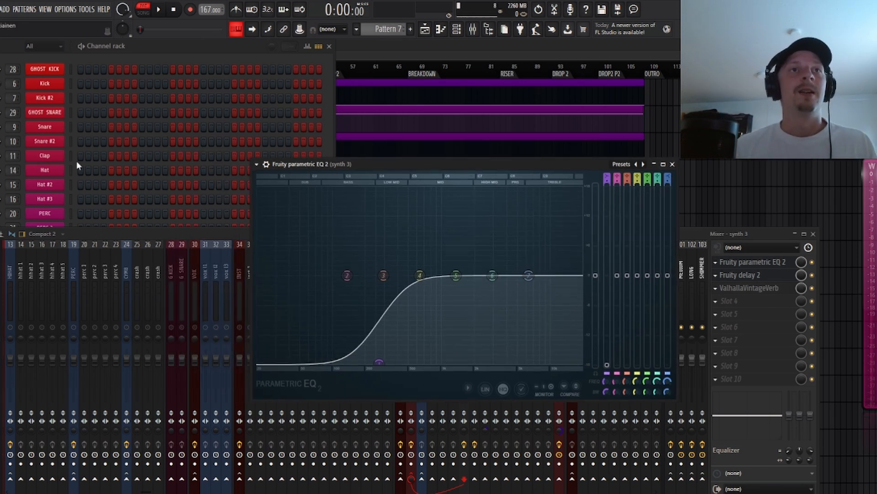
{"action": "left_click_drag", "start_coordinate": [528, 275], "coordinate": [458, 281]}
{"action": "key", "text": "space"}
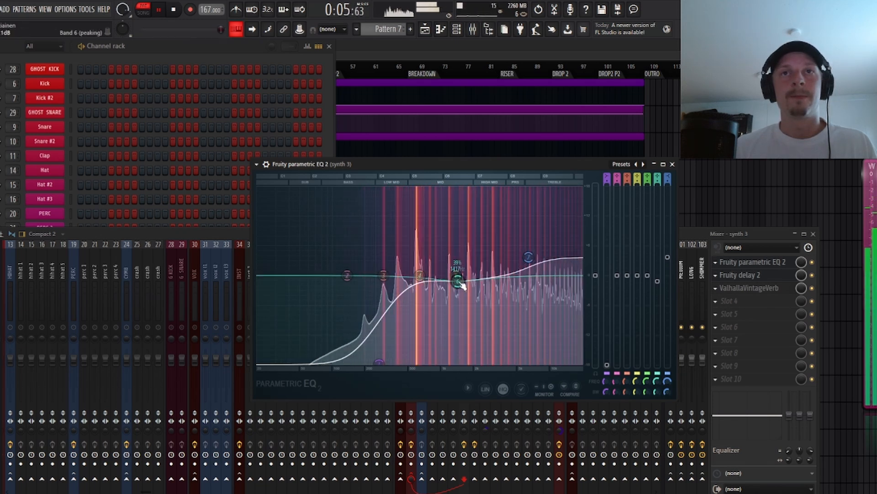
- Stop playback, select the synth 4 track and add Fruity Parametric EQ 2 to its second effect slot
{"action": "left_click", "coordinate": [672, 164]}
{"action": "left_click", "coordinate": [476, 331]}
{"action": "key", "text": "space"}
{"action": "left_click", "coordinate": [748, 276]}
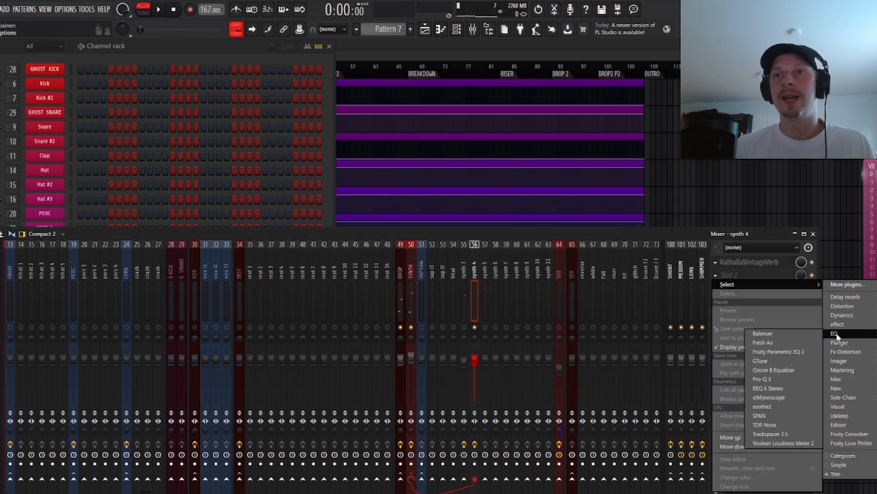
{"action": "left_click", "coordinate": [784, 352]}
{"action": "left_click_drag", "start_coordinate": [137, 127], "coordinate": [388, 210]}
- During playback, pull down the lowest and highest bands of the synth 4 EQ to cut the bass and treble
{"action": "key", "text": "space"}
{"action": "left_click_drag", "start_coordinate": [313, 291], "coordinate": [324, 349]}
{"action": "left_click_drag", "start_coordinate": [473, 292], "coordinate": [443, 350]}
{"action": "left_click", "coordinate": [602, 210]}
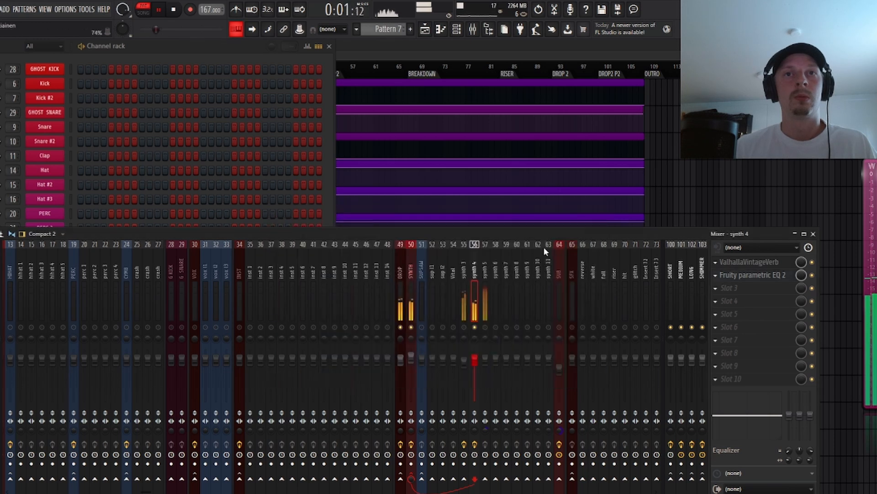
- Lower the synth 5 track's volume to about -8.3 dB and reduce the synth 3 track's volume slightly
{"action": "left_click_drag", "start_coordinate": [486, 360], "coordinate": [485, 372]}
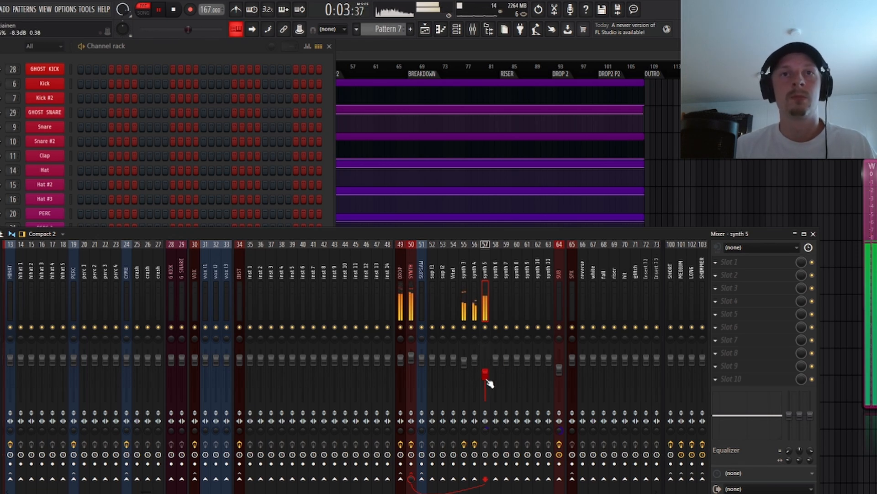
{"action": "left_click_drag", "start_coordinate": [464, 361], "coordinate": [464, 366]}
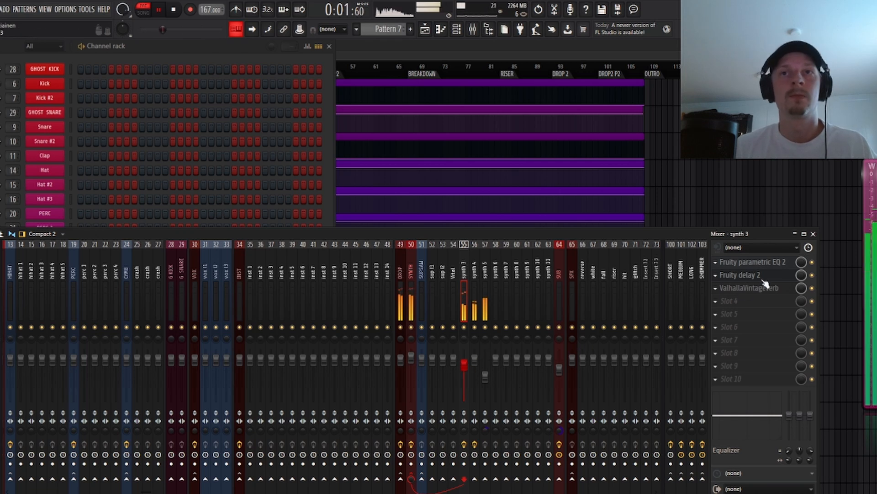
- Try band 7 as a treble cut on the synth 3 EQ, and raise it back to a slight treble boost
{"action": "left_click", "coordinate": [784, 260]}
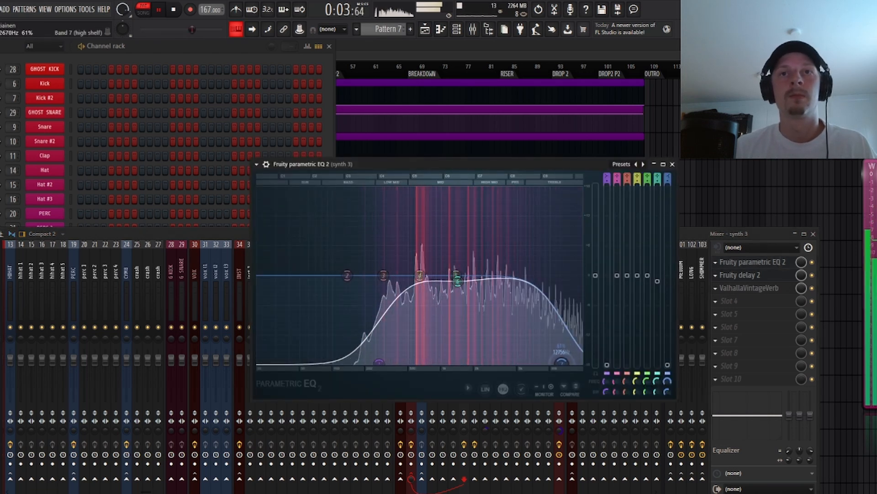
{"action": "left_click_drag", "start_coordinate": [541, 362], "coordinate": [530, 260]}
{"action": "left_click", "coordinate": [673, 164]}
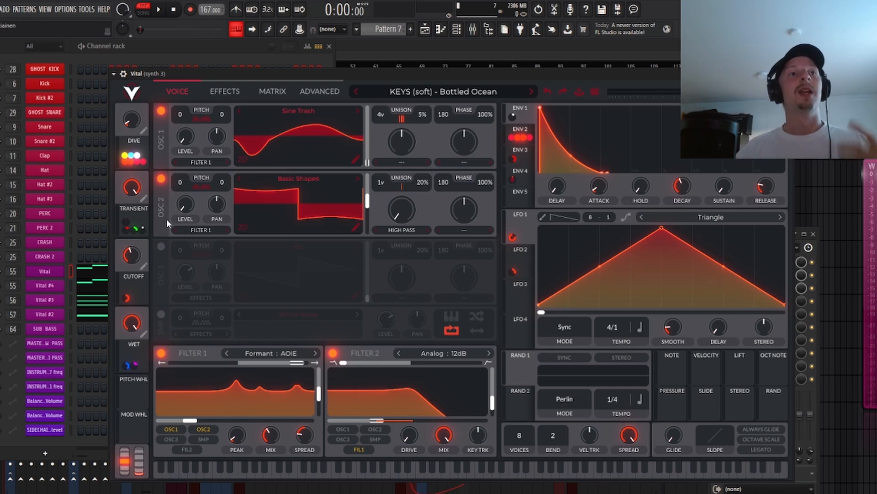
- In the synth 3 Vital, raise the DIVE macro, set envelope 1's sustain to about 0.40 and check envelope 3
{"action": "left_click_drag", "start_coordinate": [132, 119], "coordinate": [146, 147]}
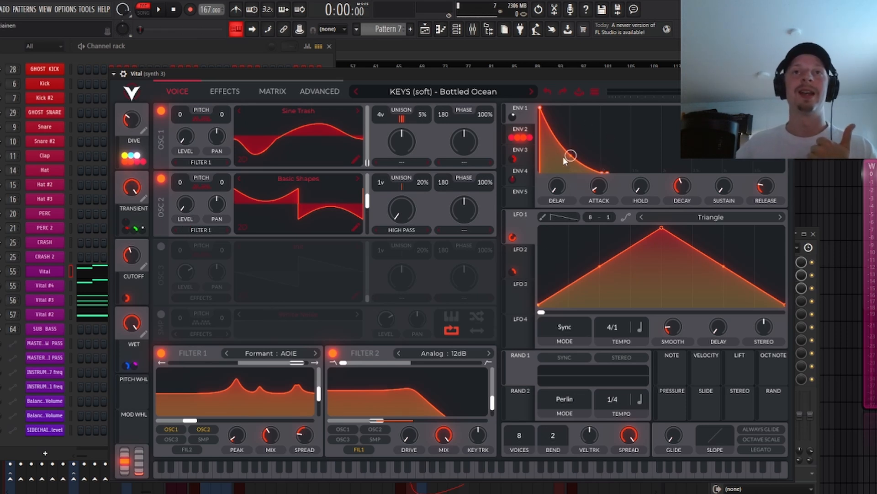
{"action": "left_click_drag", "start_coordinate": [682, 184], "coordinate": [728, 166]}
{"action": "left_click", "coordinate": [526, 152]}
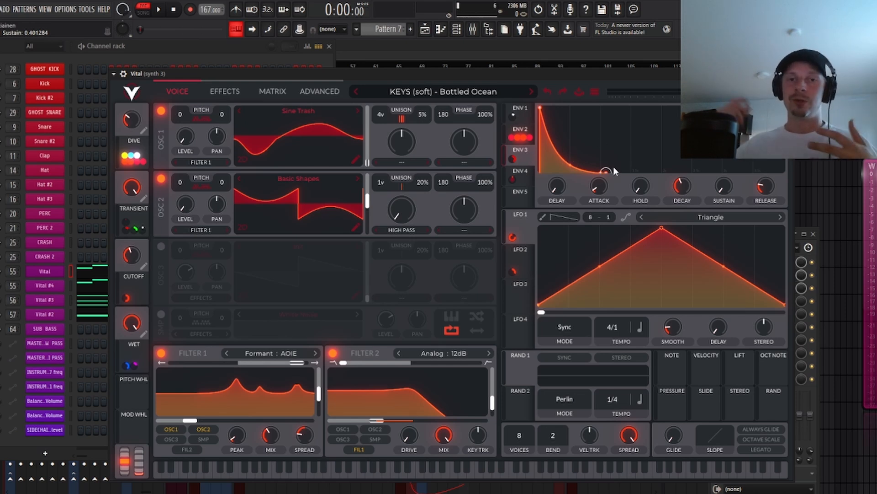
{"action": "left_click", "coordinate": [522, 109]}
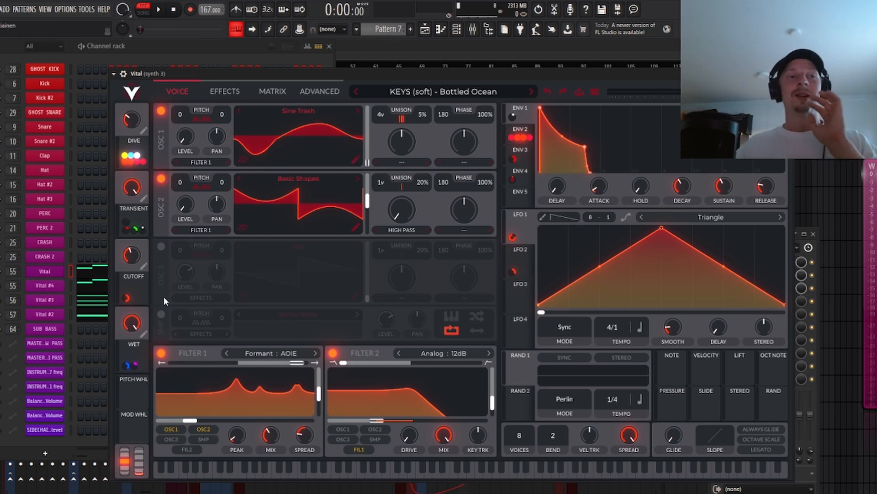
- Examine the effects chain of the KEYS (soft) - Bottled Ocean preset, from flanger to chorus
{"action": "left_click", "coordinate": [203, 89]}
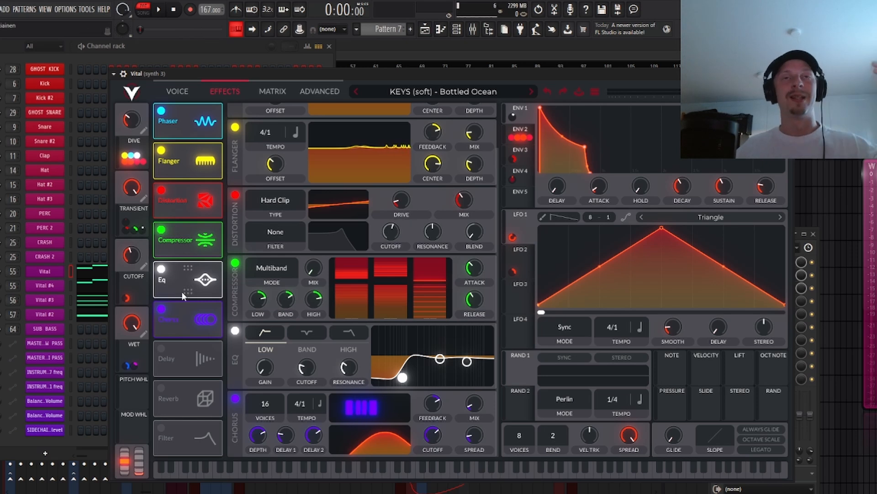
{"action": "left_click_drag", "start_coordinate": [351, 71], "coordinate": [342, 69]}
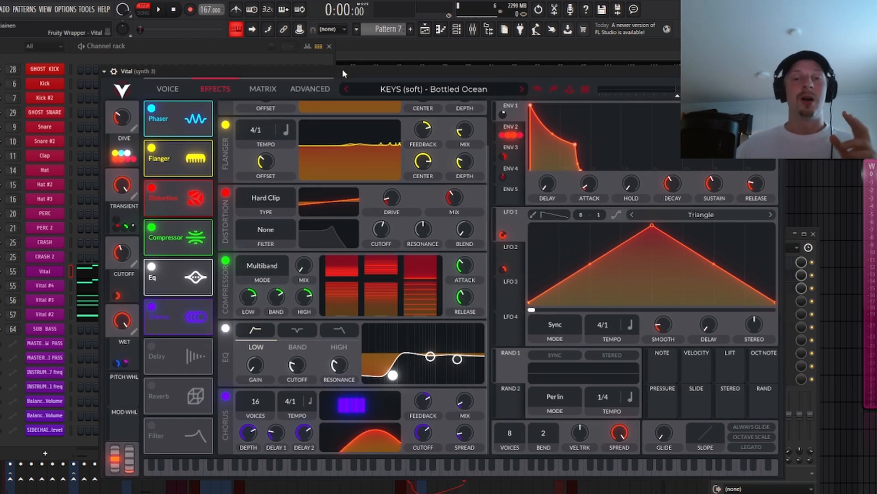